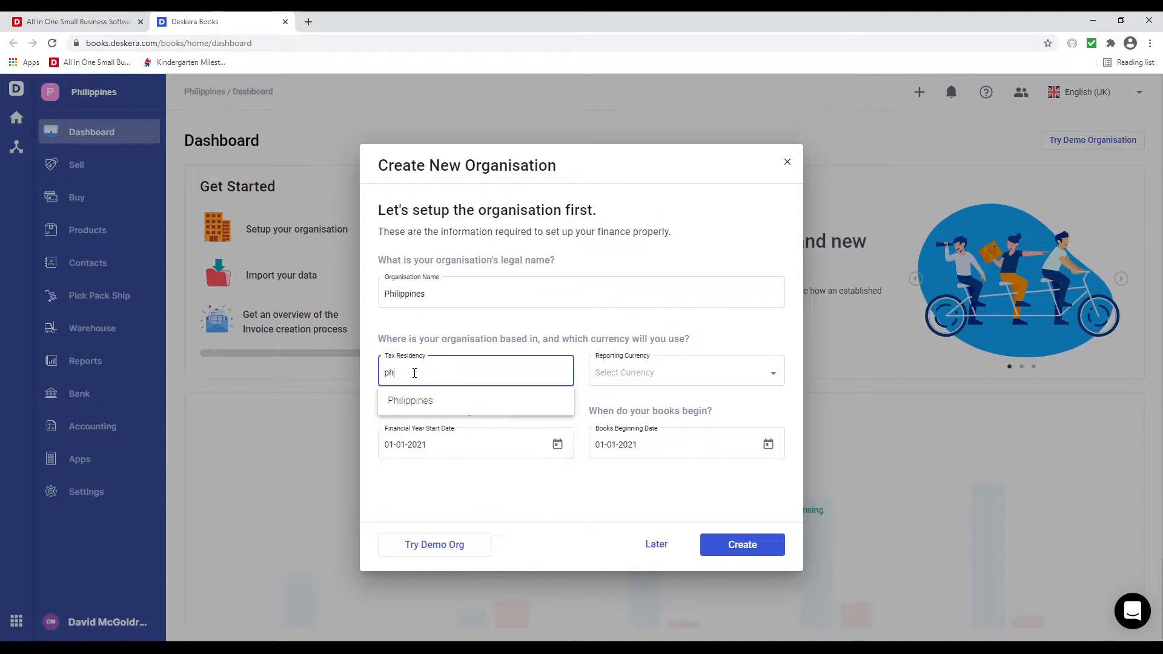
- Create the organisation with tax residency Philippines, currency PHP and books beginning 01-04-2021
{"action": "left_click", "coordinate": [460, 397]}
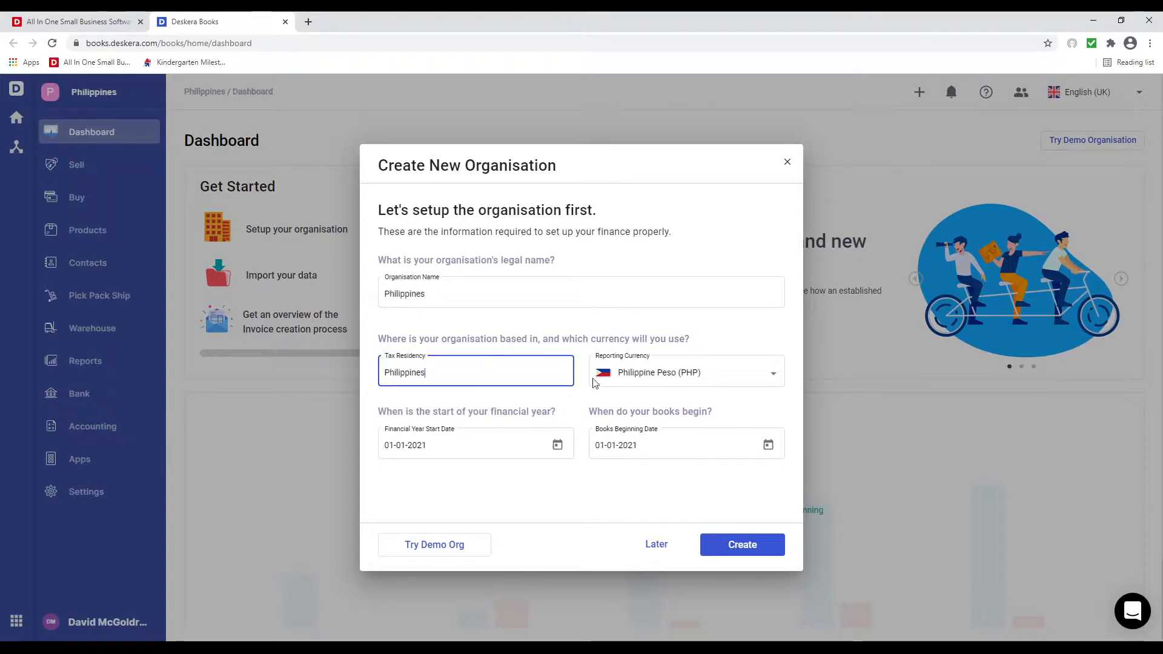
{"action": "left_click", "coordinate": [686, 377]}
{"action": "left_click", "coordinate": [686, 373]}
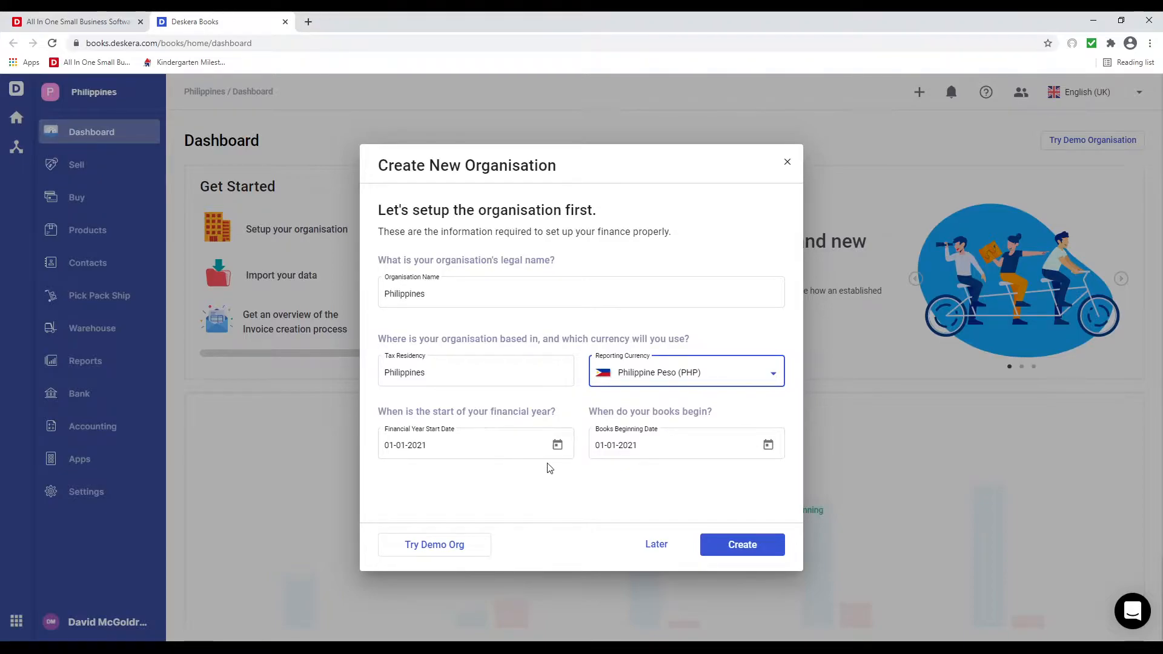
{"action": "left_click", "coordinate": [768, 445]}
{"action": "left_click", "coordinate": [753, 237]}
{"action": "left_click", "coordinate": [753, 237]}
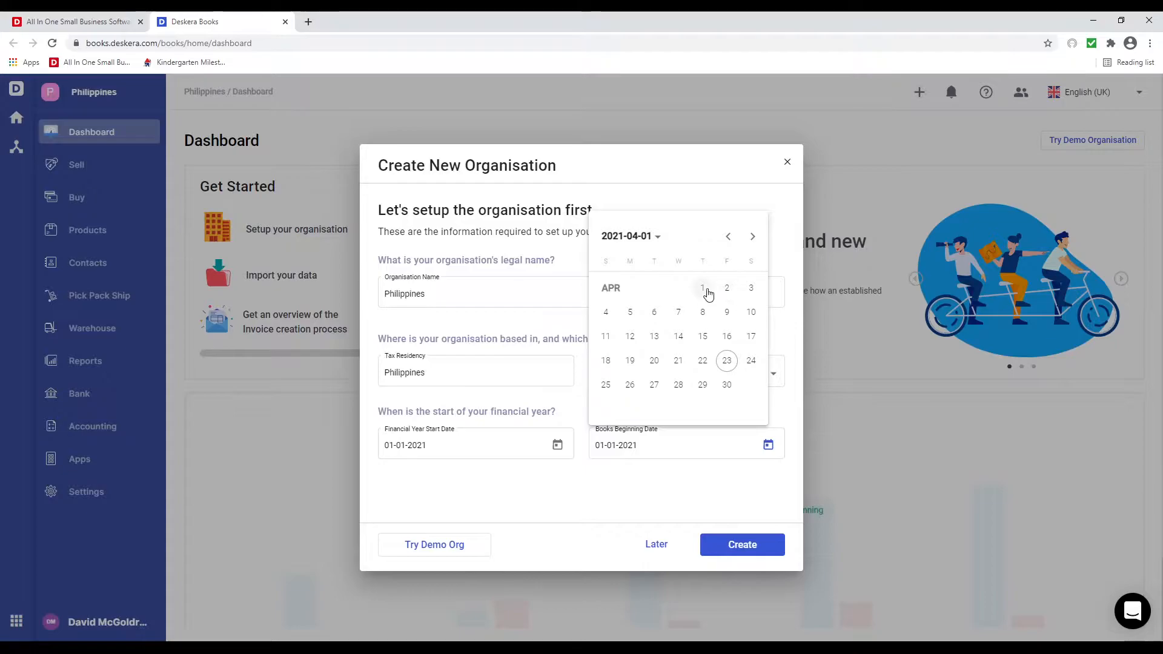
{"action": "left_click", "coordinate": [703, 312]}
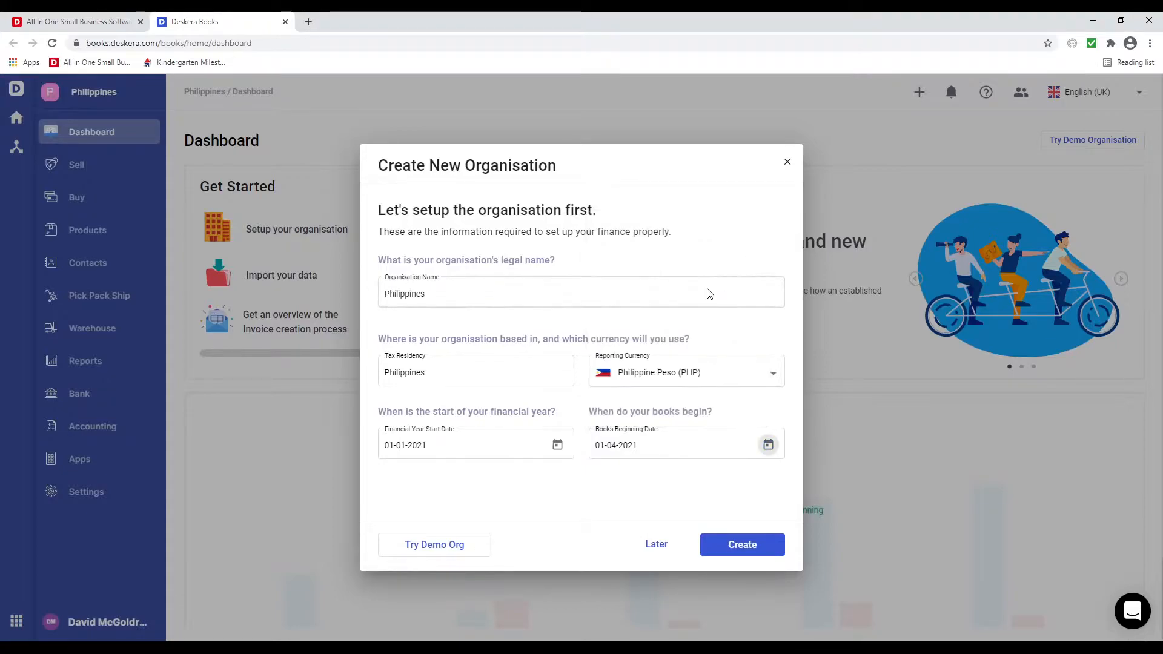
{"action": "left_click", "coordinate": [735, 552]}
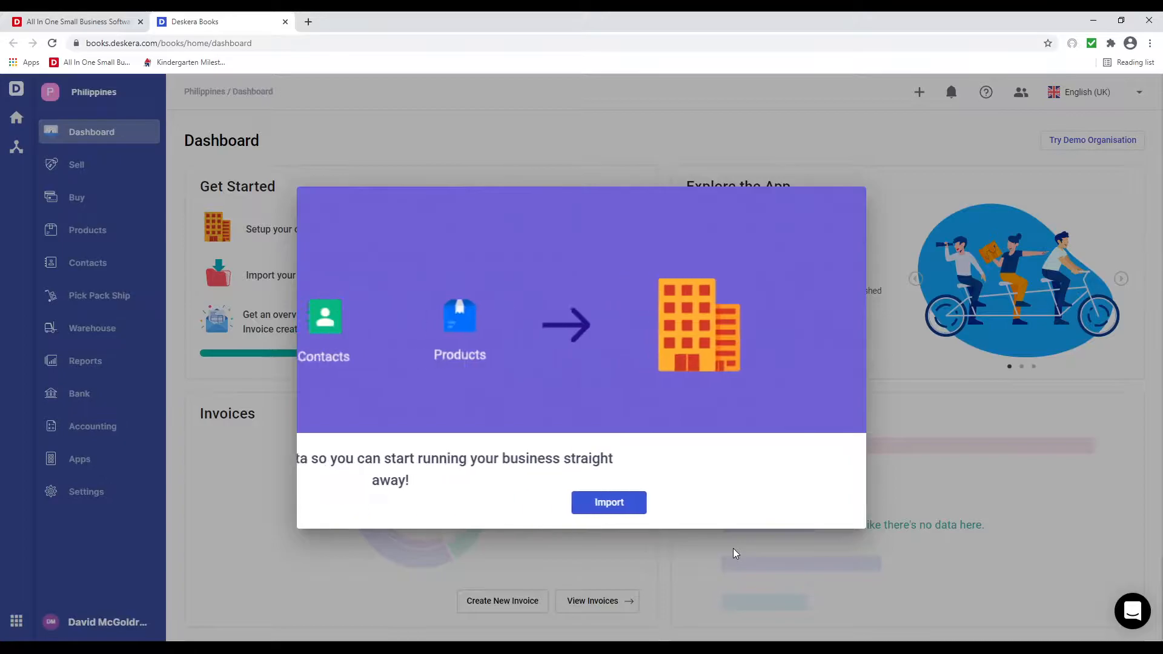
- Dismiss the import prompt and start editing the Organisation Profile settings
{"action": "left_click", "coordinate": [391, 514]}
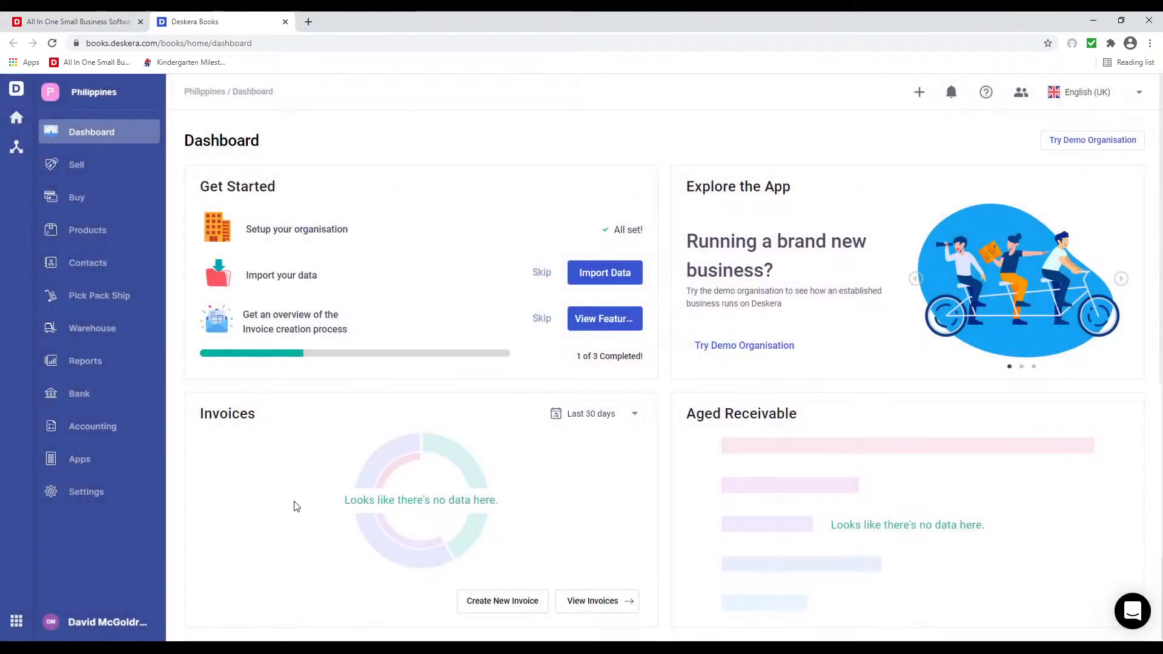
{"action": "left_click", "coordinate": [104, 491]}
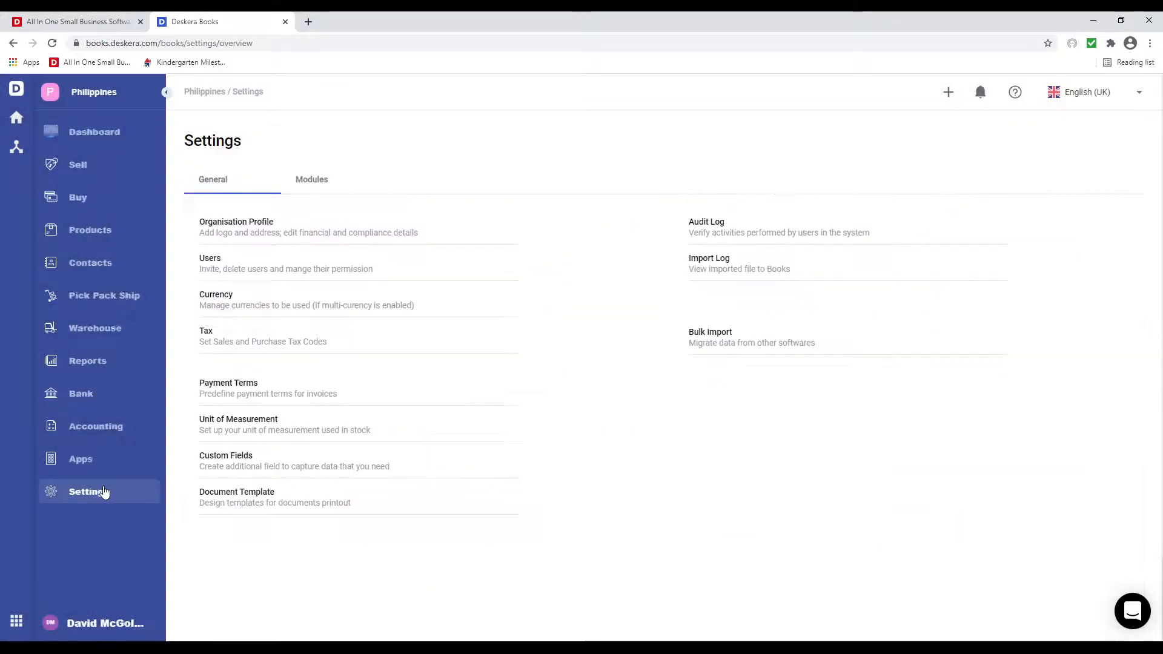
{"action": "left_click", "coordinate": [225, 223]}
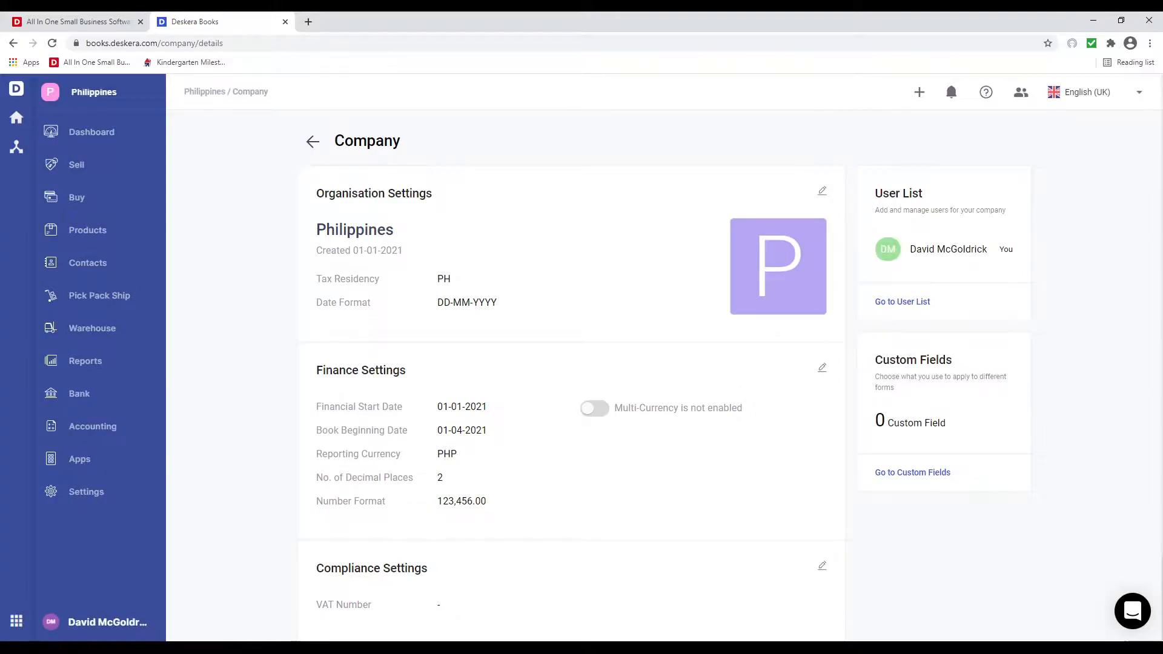
{"action": "left_click", "coordinate": [823, 192]}
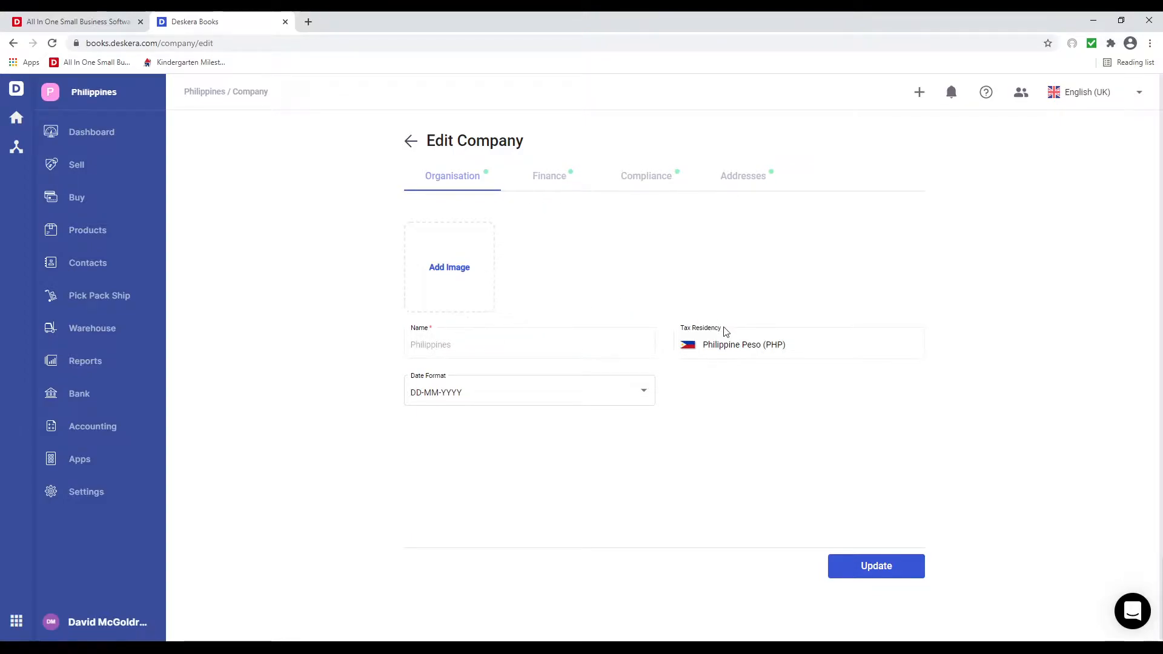
{"action": "left_click", "coordinate": [528, 391]}
- Keep the DD-MM-YYYY date format and 2 decimal places in the company settings
{"action": "left_click", "coordinate": [527, 392]}
{"action": "left_click", "coordinate": [558, 183]}
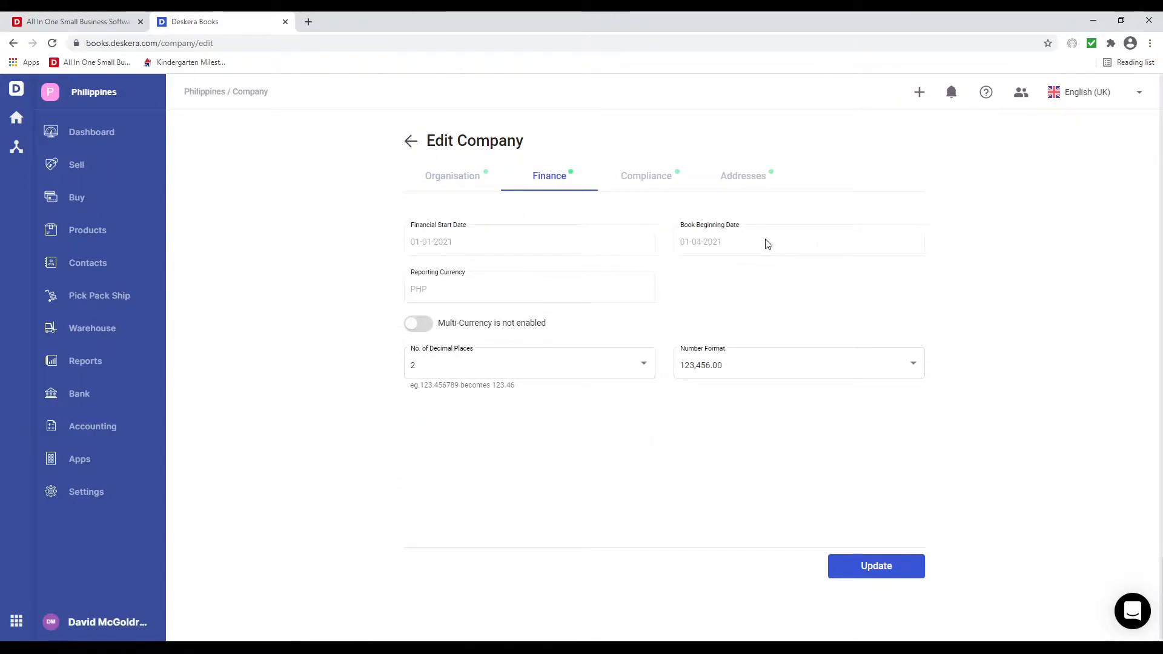
{"action": "left_click", "coordinate": [518, 361]}
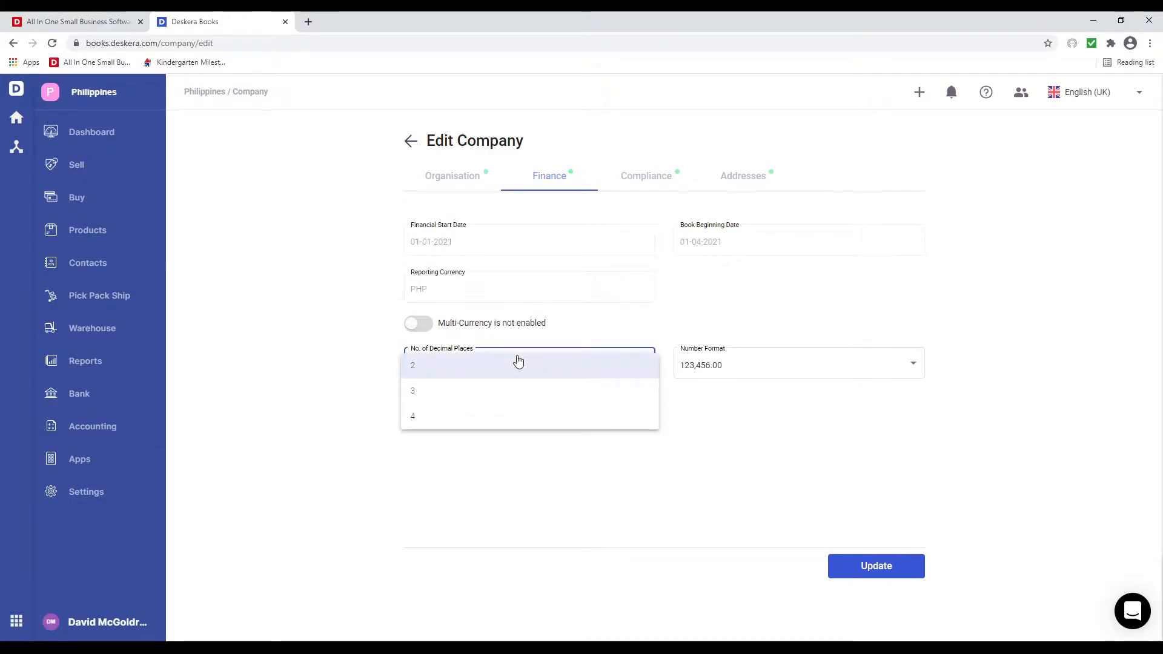
{"action": "left_click", "coordinate": [518, 365]}
{"action": "left_click", "coordinate": [737, 366]}
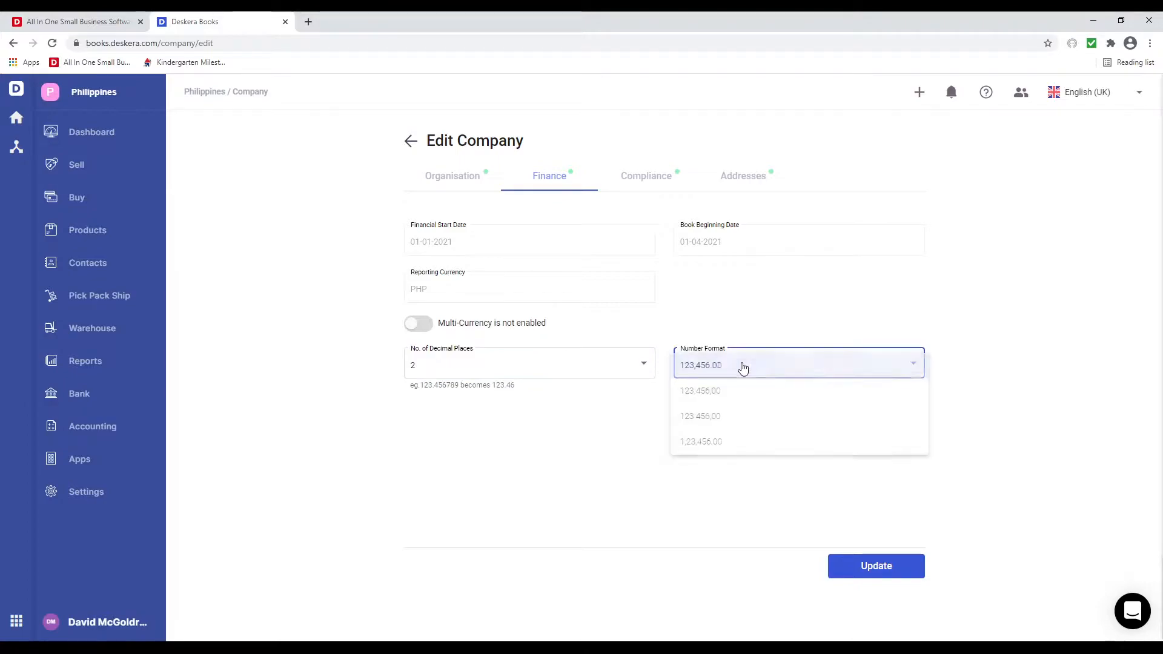
- Enable multi-currency with Singapore Dollar and Australian Dollar, and save
{"action": "left_click", "coordinate": [422, 326]}
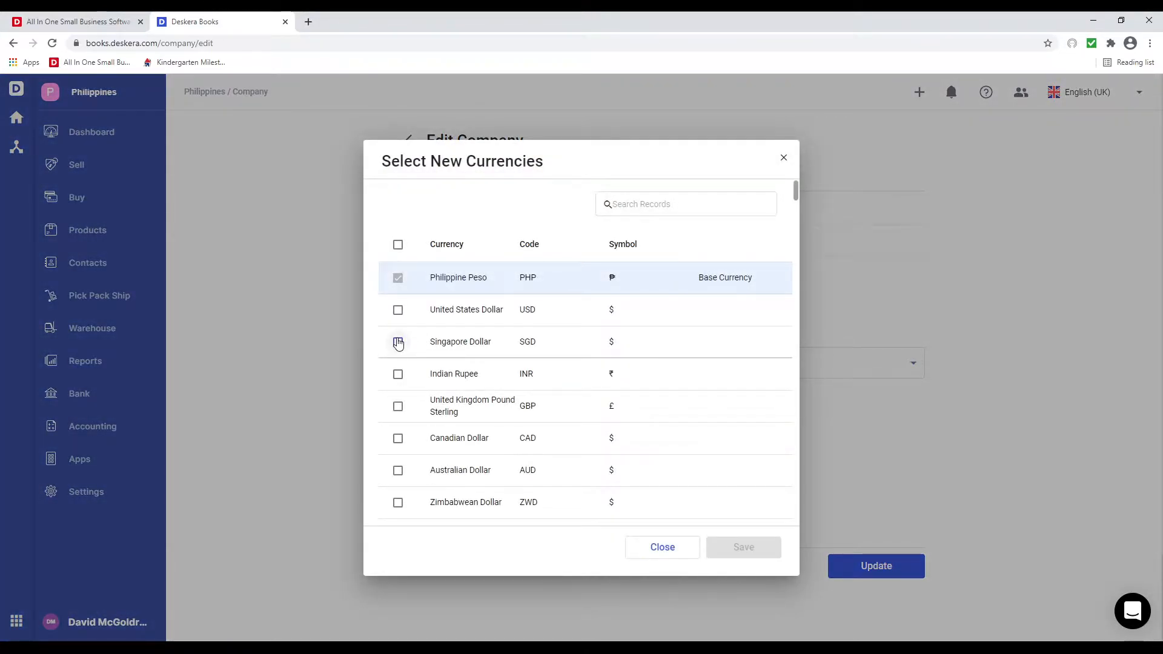
{"action": "left_click", "coordinate": [398, 343]}
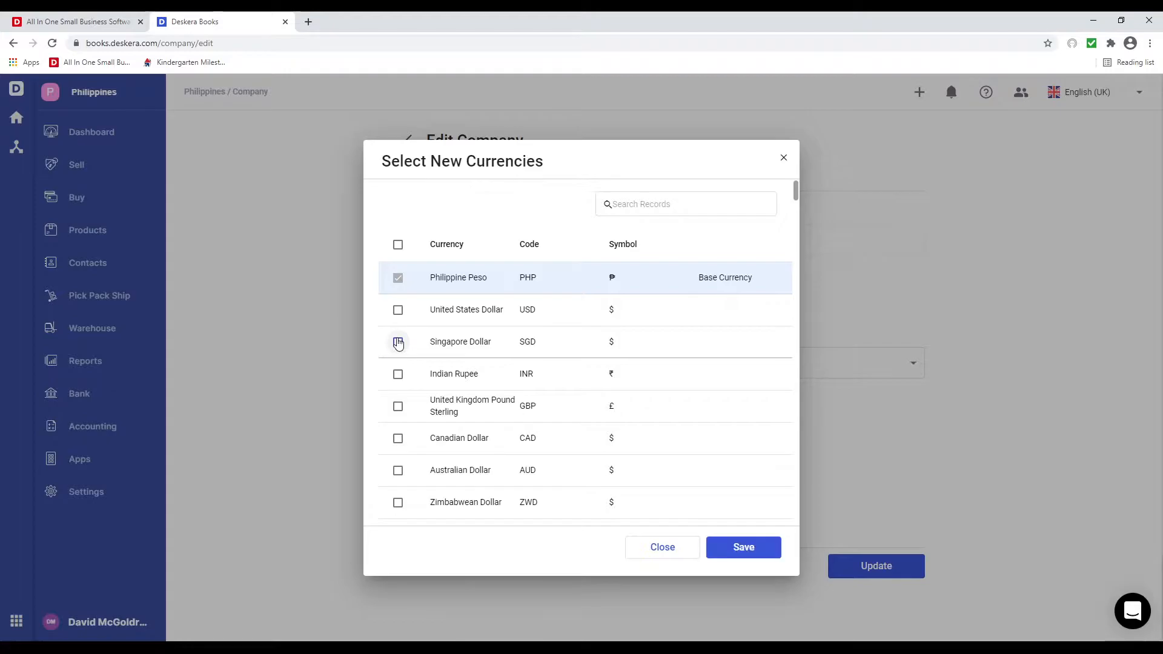
{"action": "left_click", "coordinate": [398, 470]}
{"action": "left_click", "coordinate": [744, 548]}
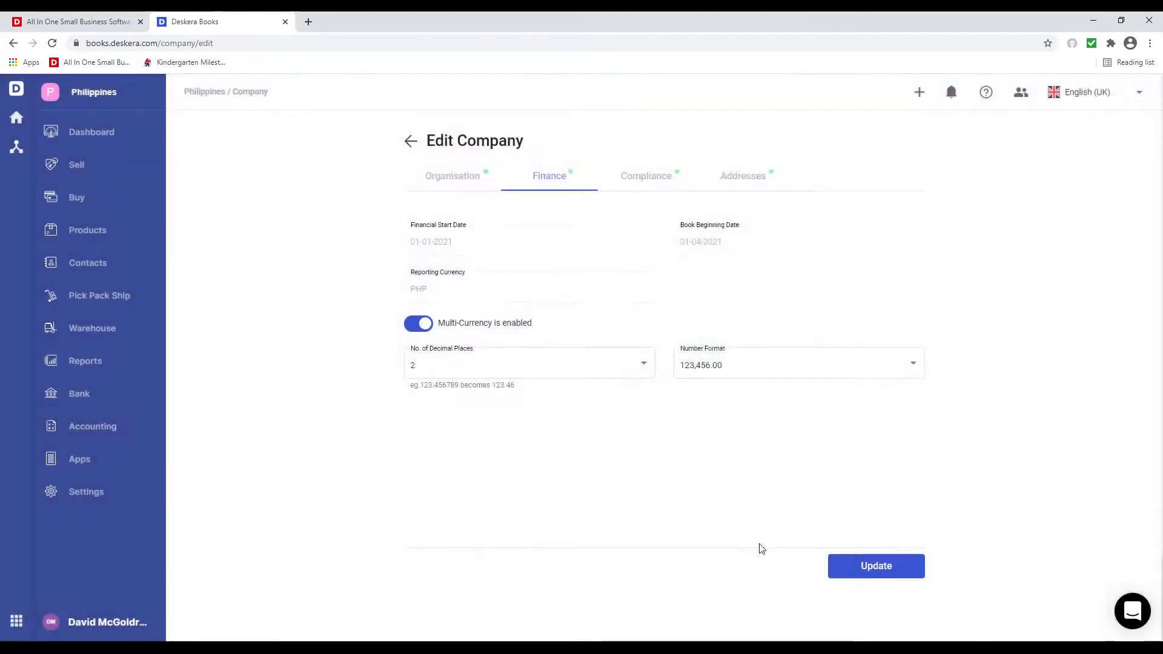
- Enter the company's VAT number in the Compliance settings
{"action": "left_click", "coordinate": [645, 179]}
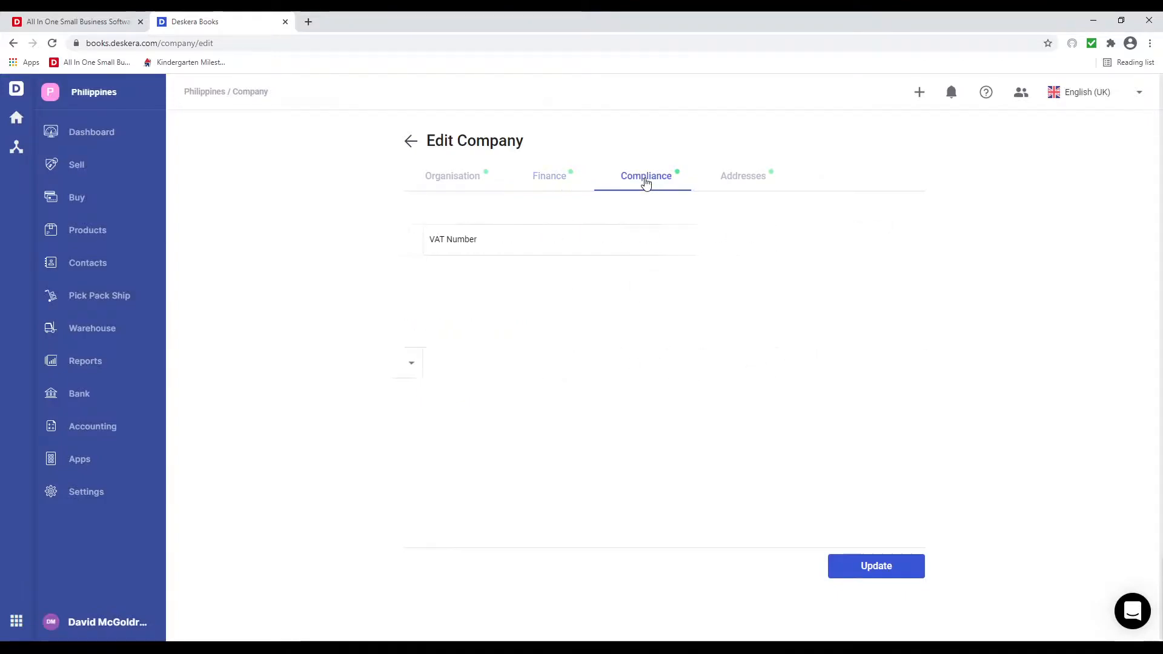
{"action": "left_click", "coordinate": [530, 240]}
- Paste the company address, accept the suggested address, and save the company details
{"action": "left_click", "coordinate": [740, 184]}
{"action": "left_click", "coordinate": [442, 248]}
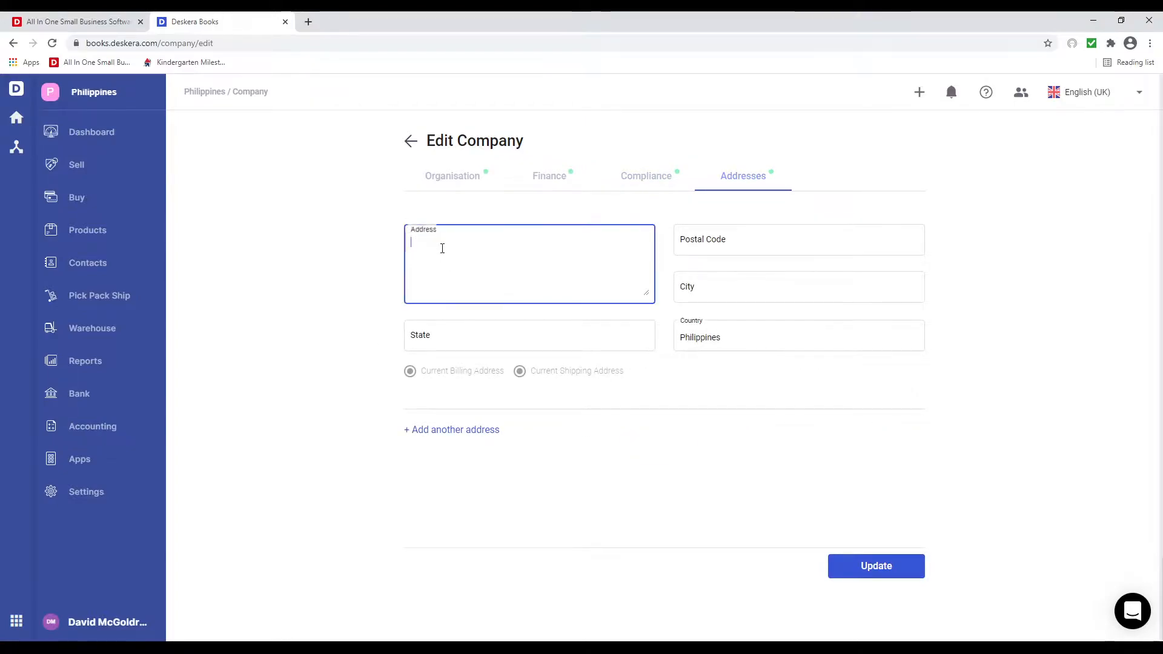
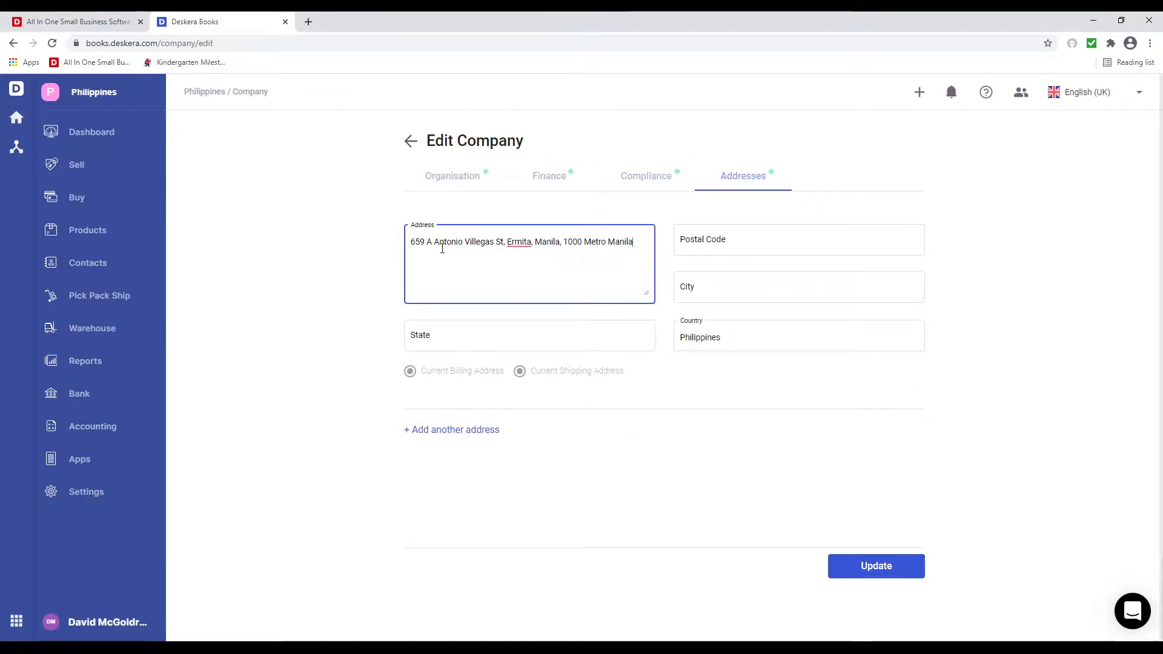
{"action": "left_click", "coordinate": [457, 317]}
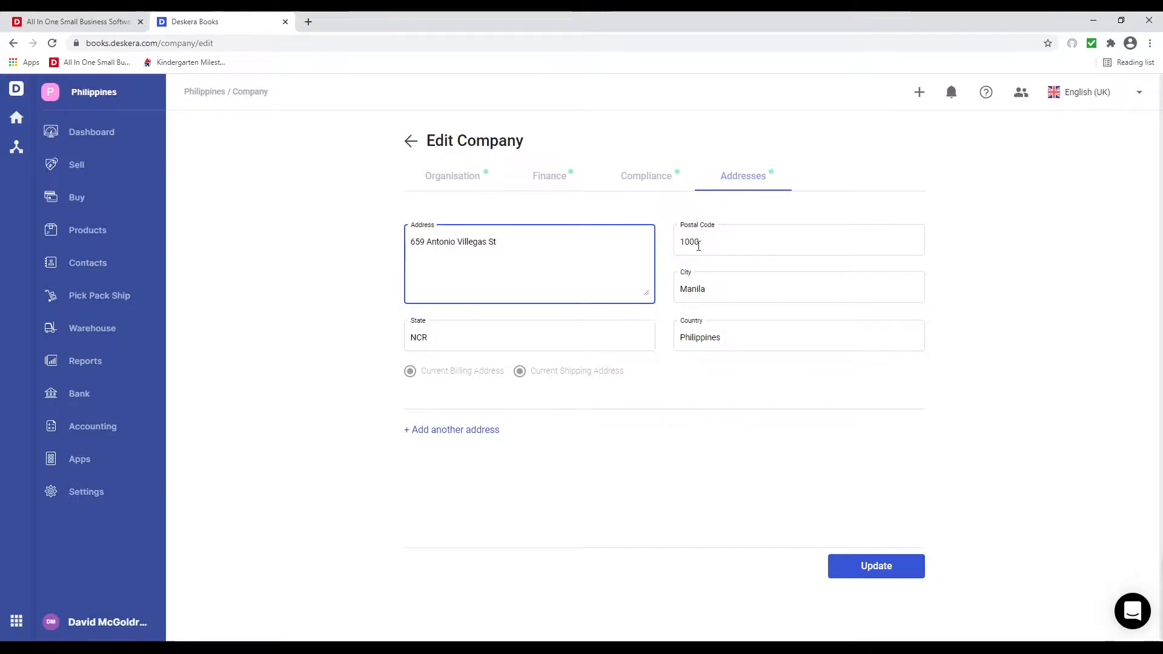
{"action": "left_click", "coordinate": [873, 565]}
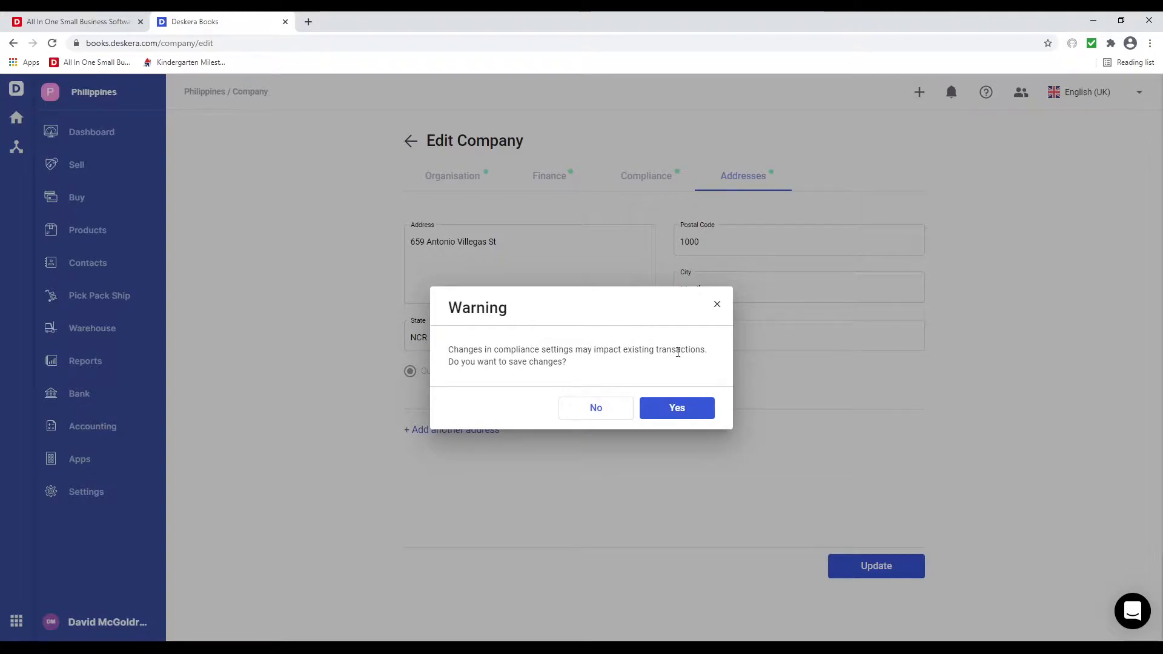
{"action": "left_click", "coordinate": [679, 410]}
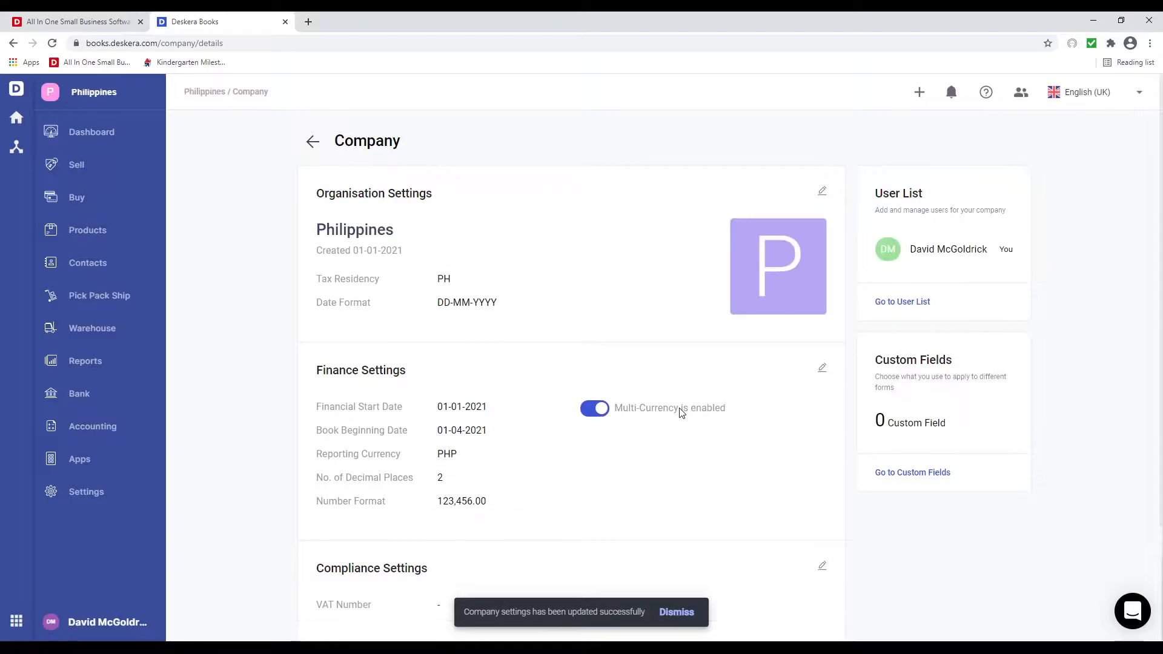
- Open the Tax settings listing Zero Rated (0%), VAT (12%) and Exempted (0%)
{"action": "scroll", "coordinate": [522, 431], "scroll_direction": "down", "scroll_amount": 4}
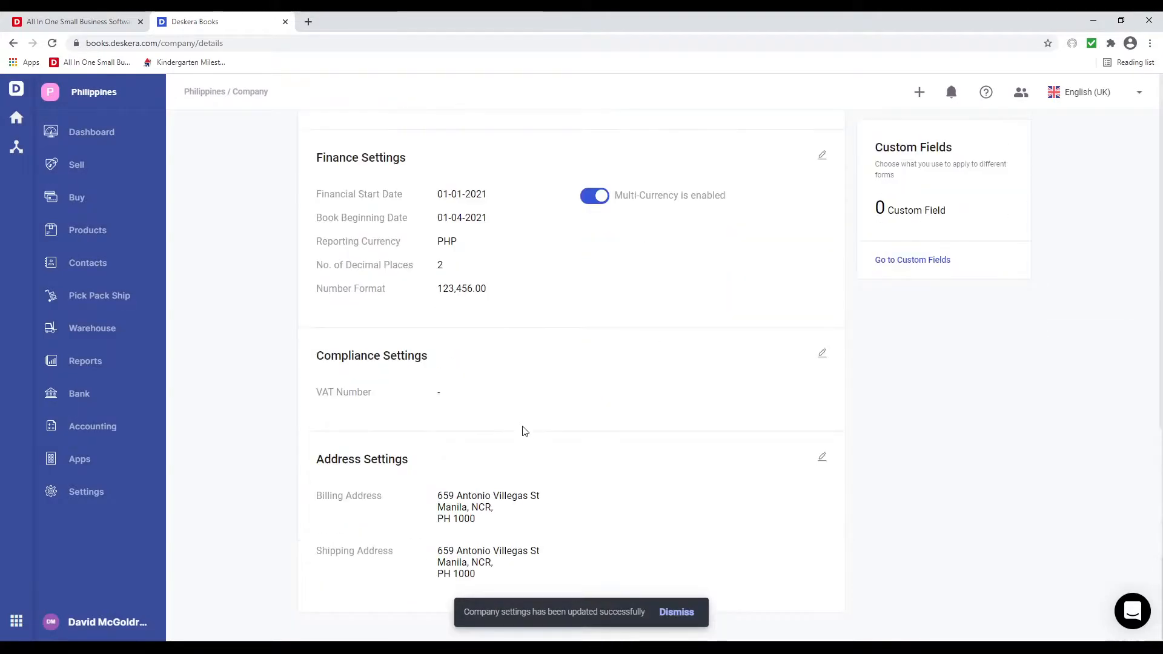
{"action": "scroll", "coordinate": [522, 431], "scroll_direction": "up", "scroll_amount": 4}
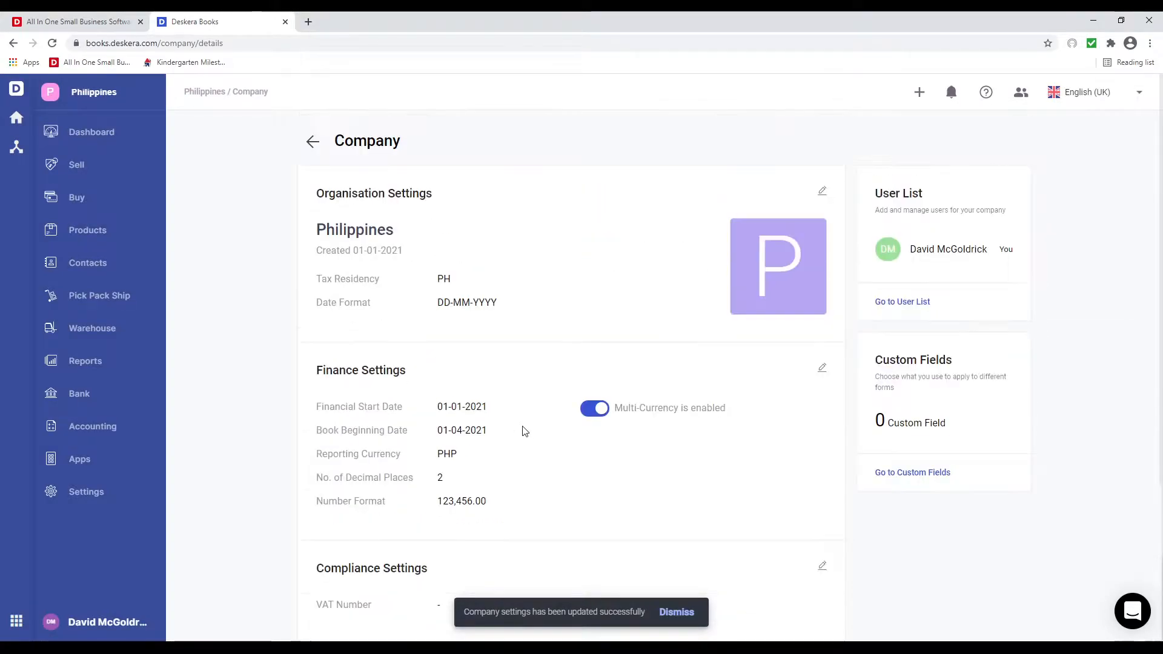
{"action": "left_click", "coordinate": [99, 495]}
{"action": "left_click", "coordinate": [202, 333]}
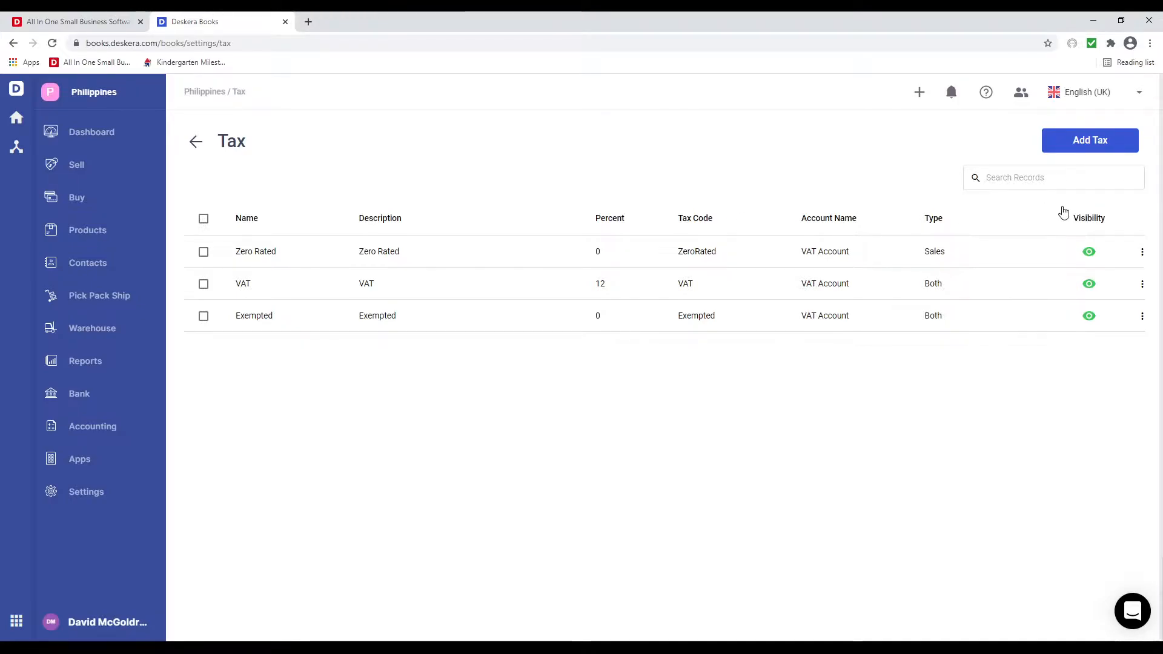
{"action": "left_click", "coordinate": [1096, 258]}
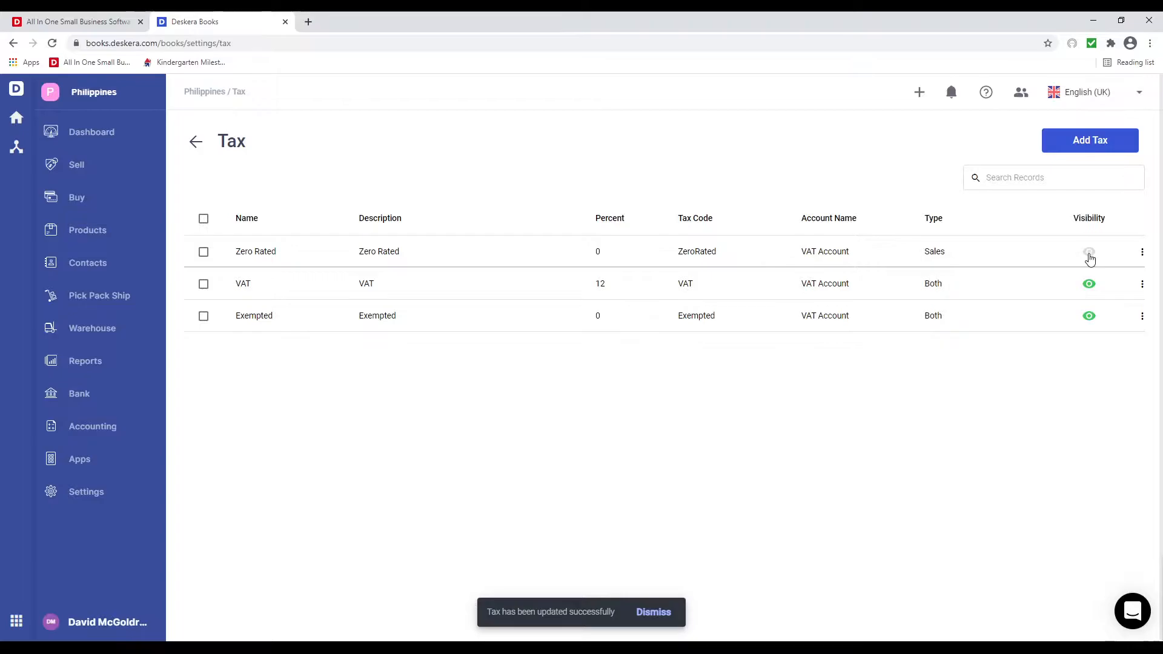
{"action": "left_click", "coordinate": [1090, 259]}
{"action": "left_click", "coordinate": [1081, 146]}
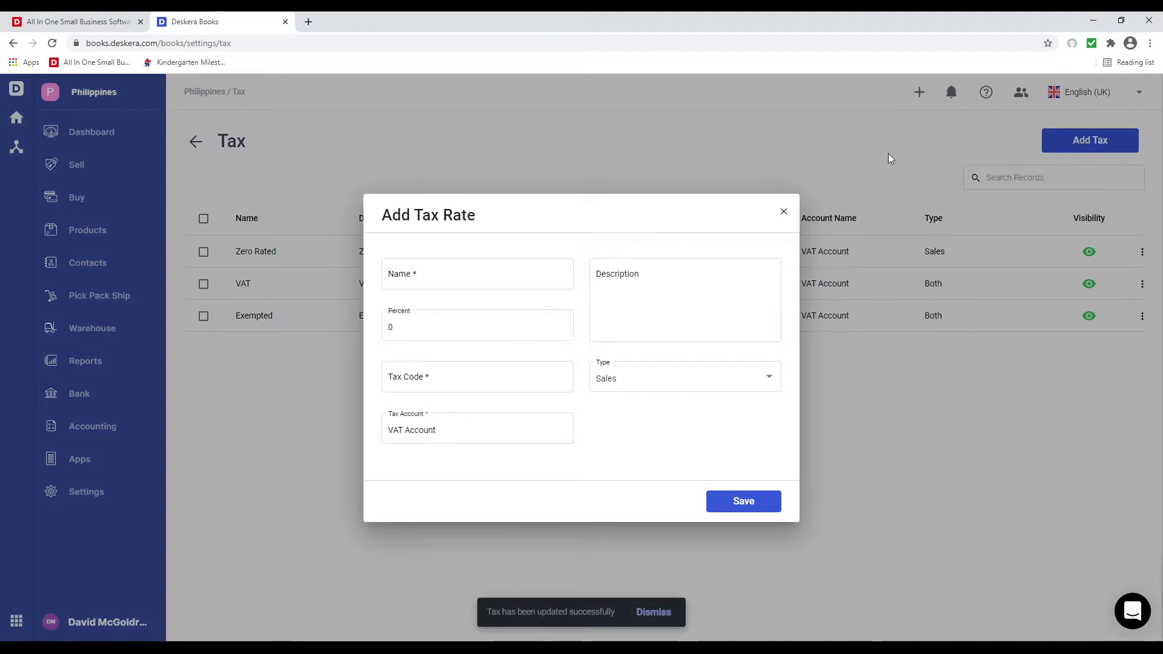
{"action": "left_click", "coordinate": [784, 212]}
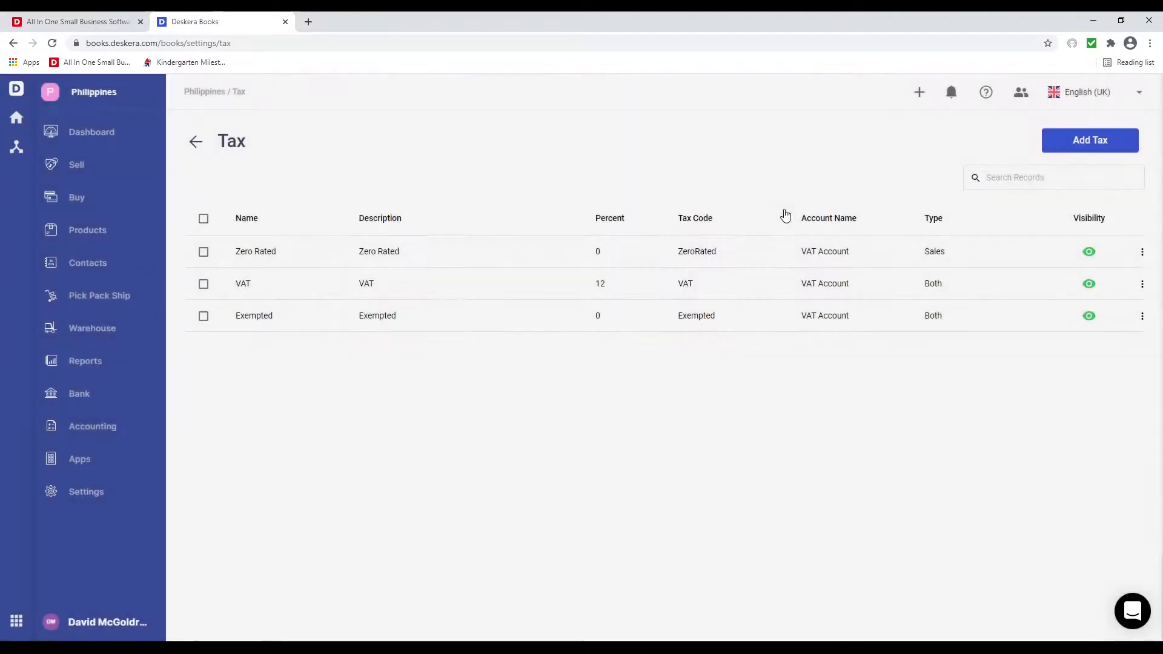
- In Currency settings, make Thai Baht visible and activate Swiss Franc and Bangladeshi Taka
{"action": "left_click", "coordinate": [95, 497]}
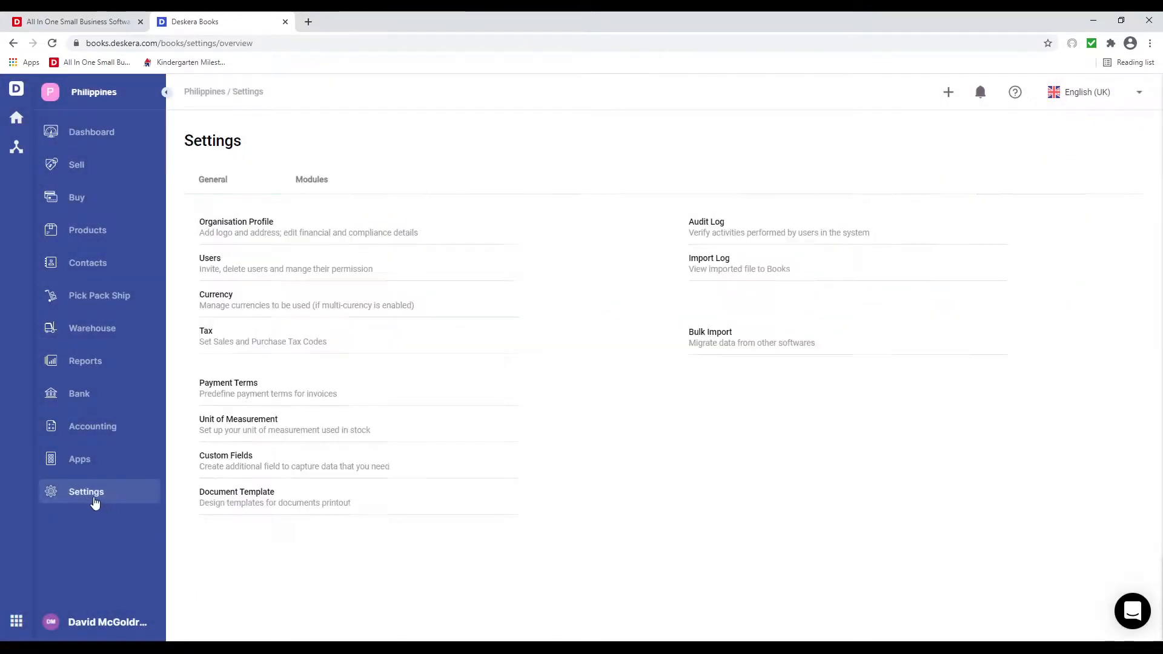
{"action": "left_click", "coordinate": [206, 298]}
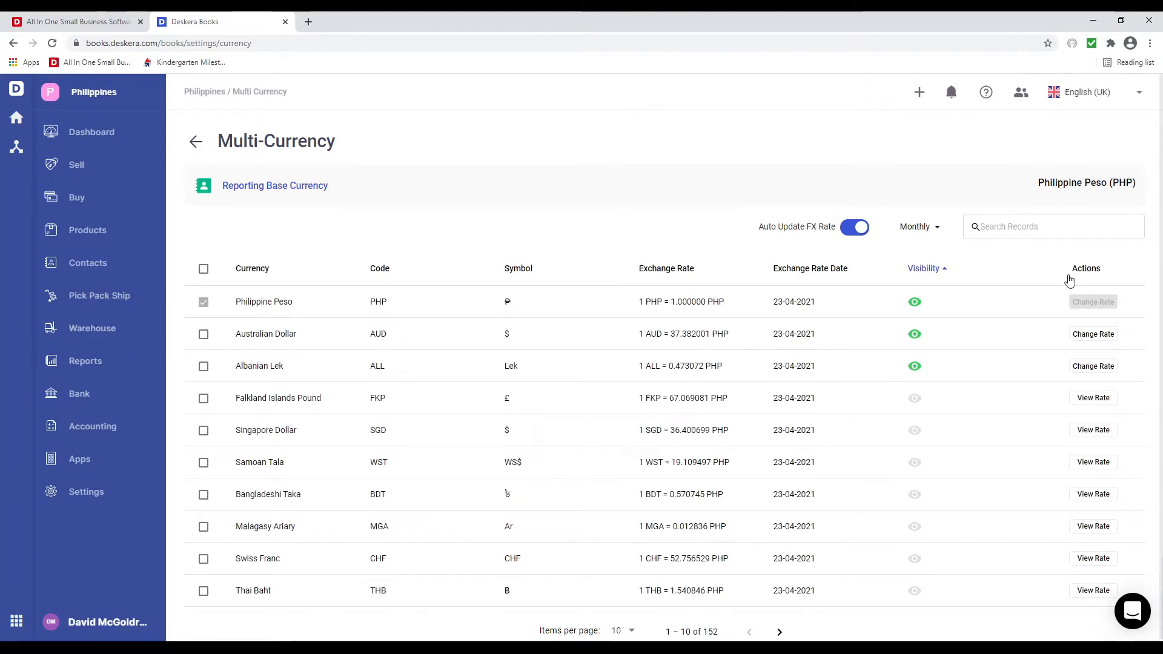
{"action": "left_click", "coordinate": [915, 592]}
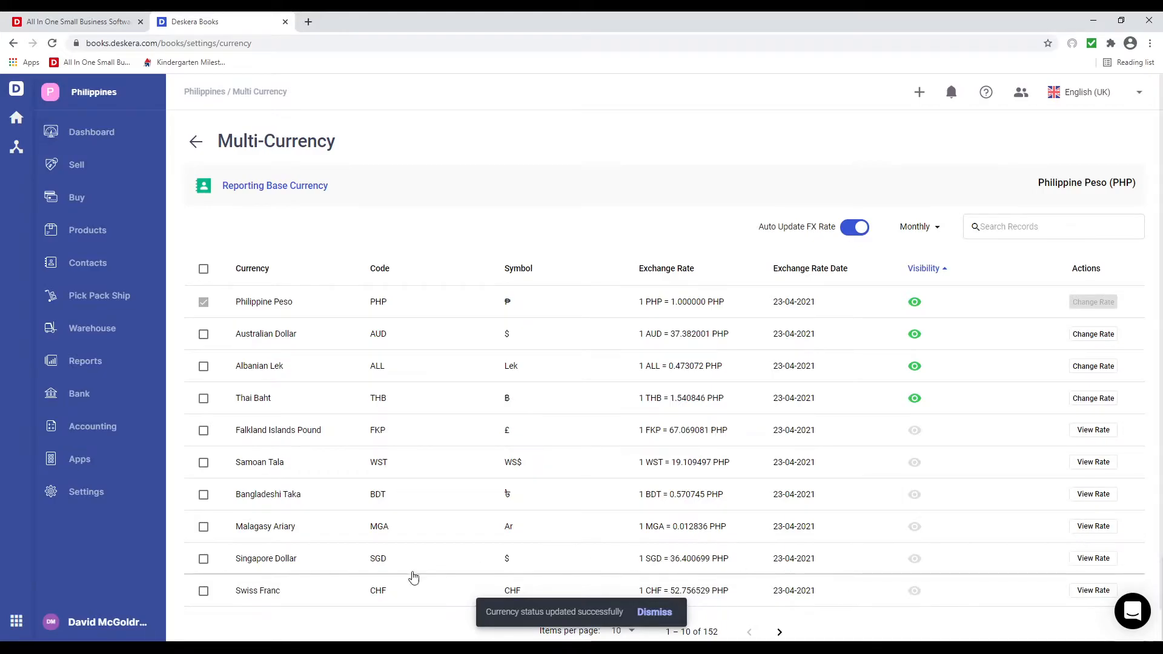
{"action": "left_click", "coordinate": [204, 592]}
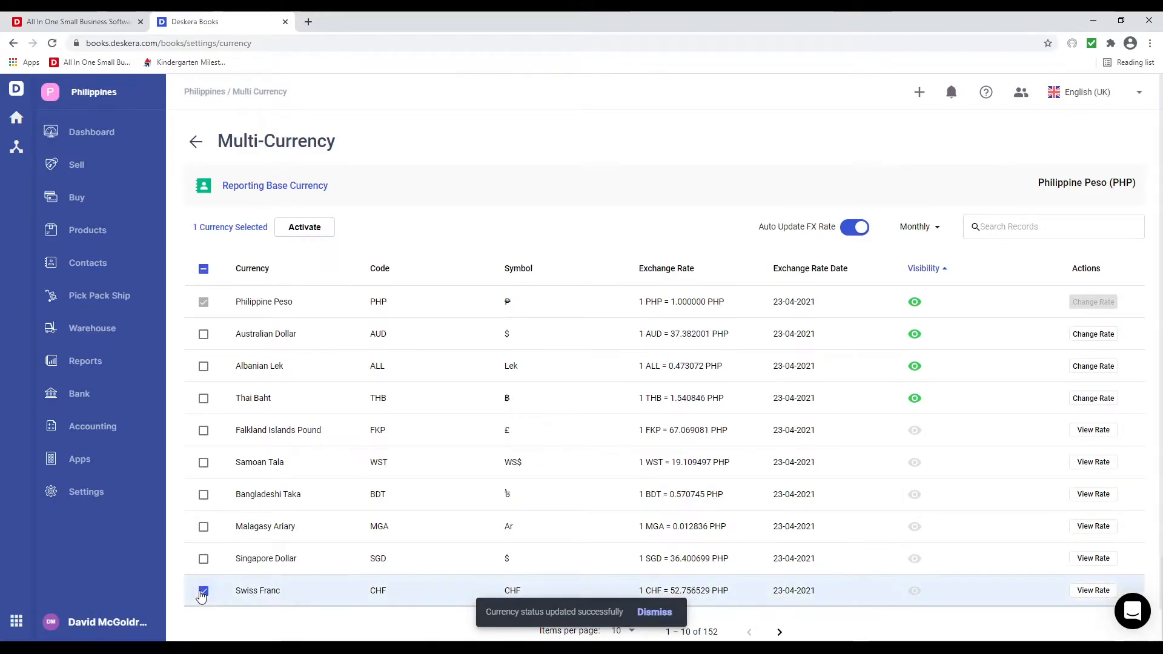
{"action": "left_click", "coordinate": [203, 495]}
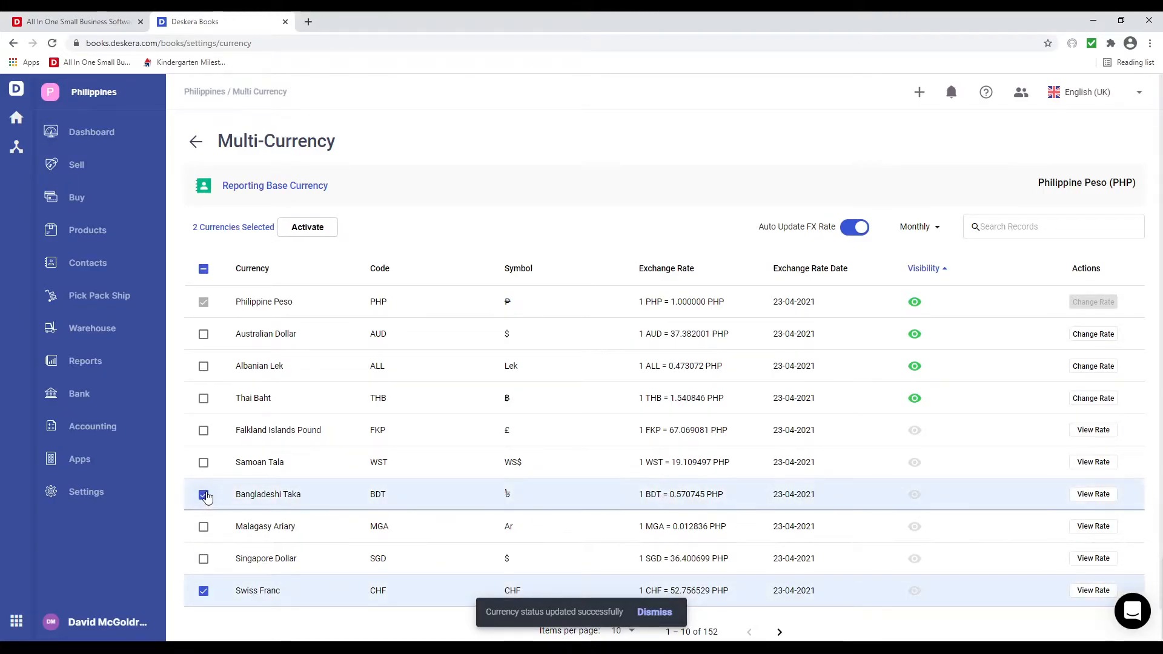
{"action": "left_click", "coordinate": [314, 236]}
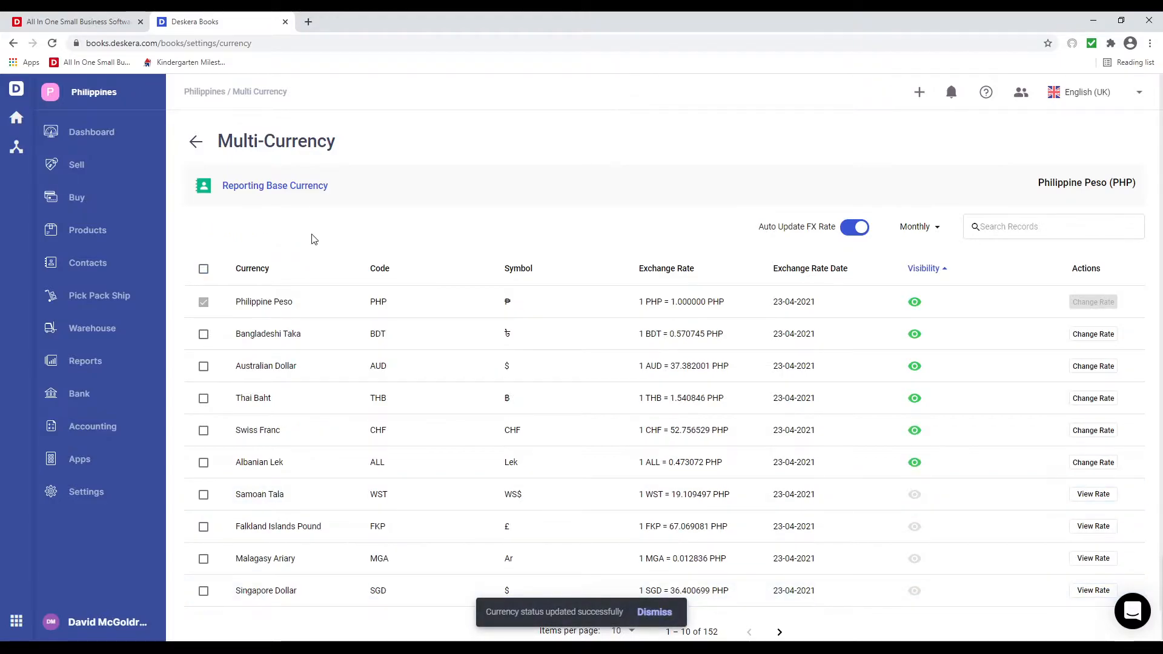
- Hide Thai Baht, deactivate Bangladeshi Taka and Swiss Franc, and edit the Australian Dollar rate
{"action": "left_click", "coordinate": [915, 399]}
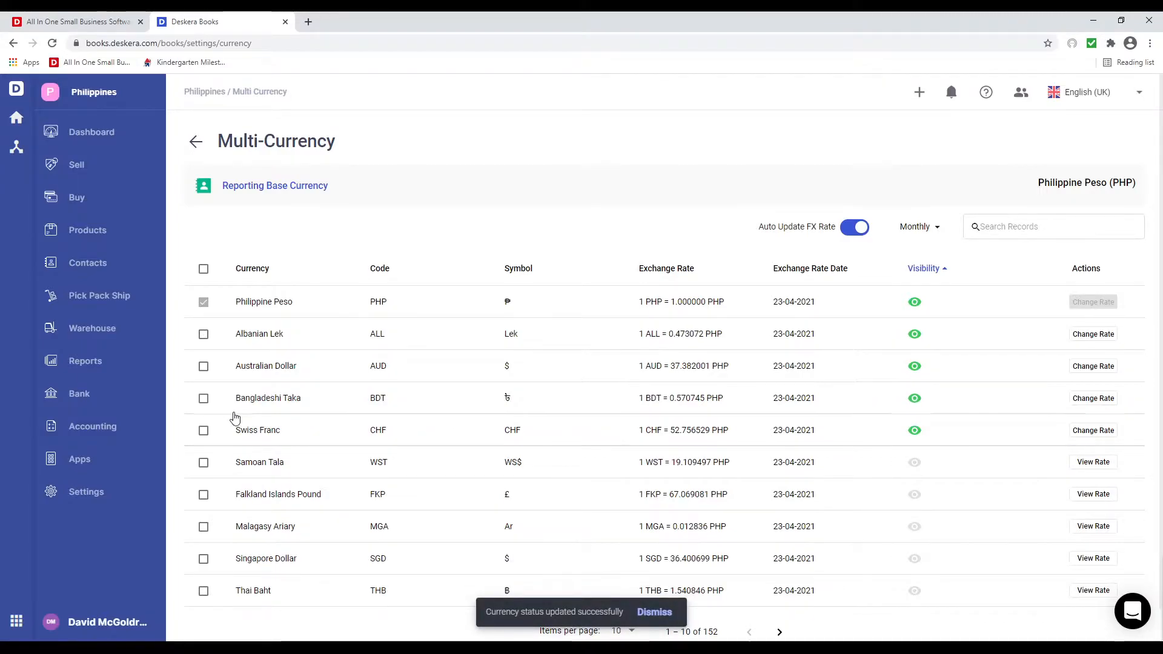
{"action": "left_click", "coordinate": [204, 399]}
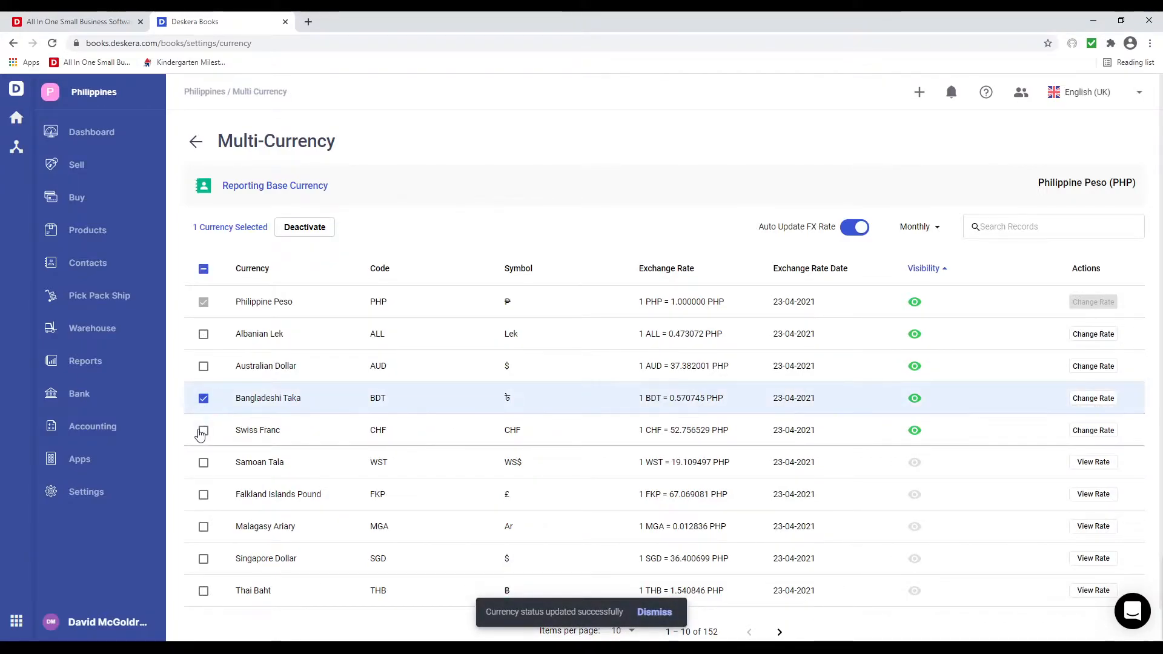
{"action": "left_click", "coordinate": [204, 431]}
{"action": "left_click", "coordinate": [322, 229]}
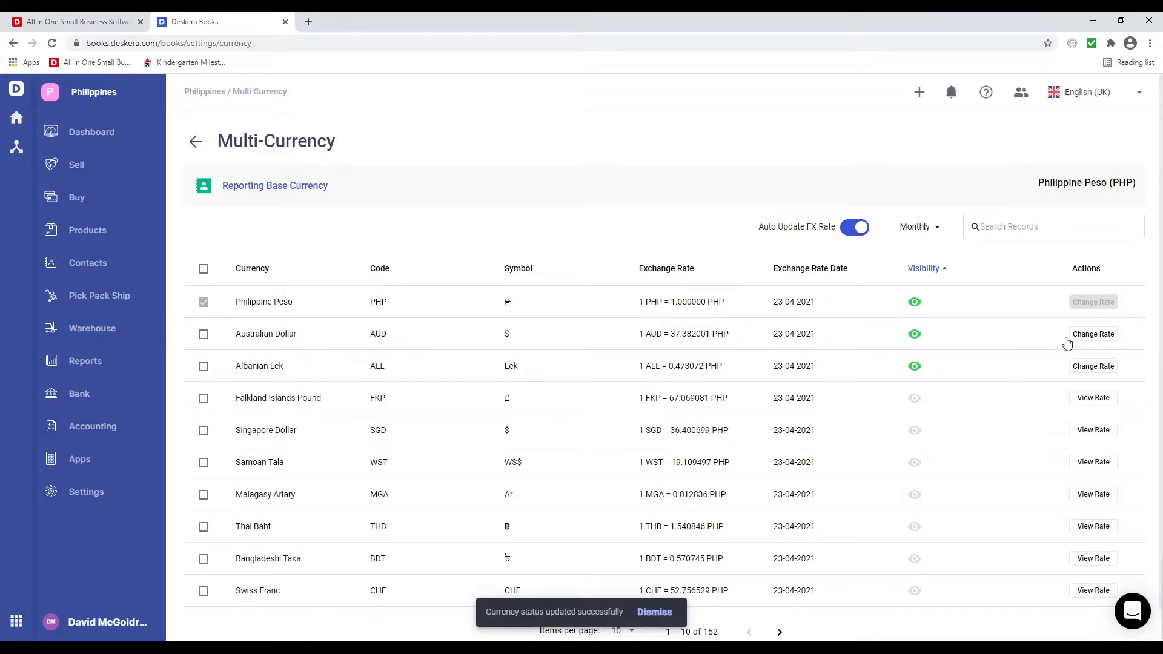
{"action": "left_click", "coordinate": [1088, 336]}
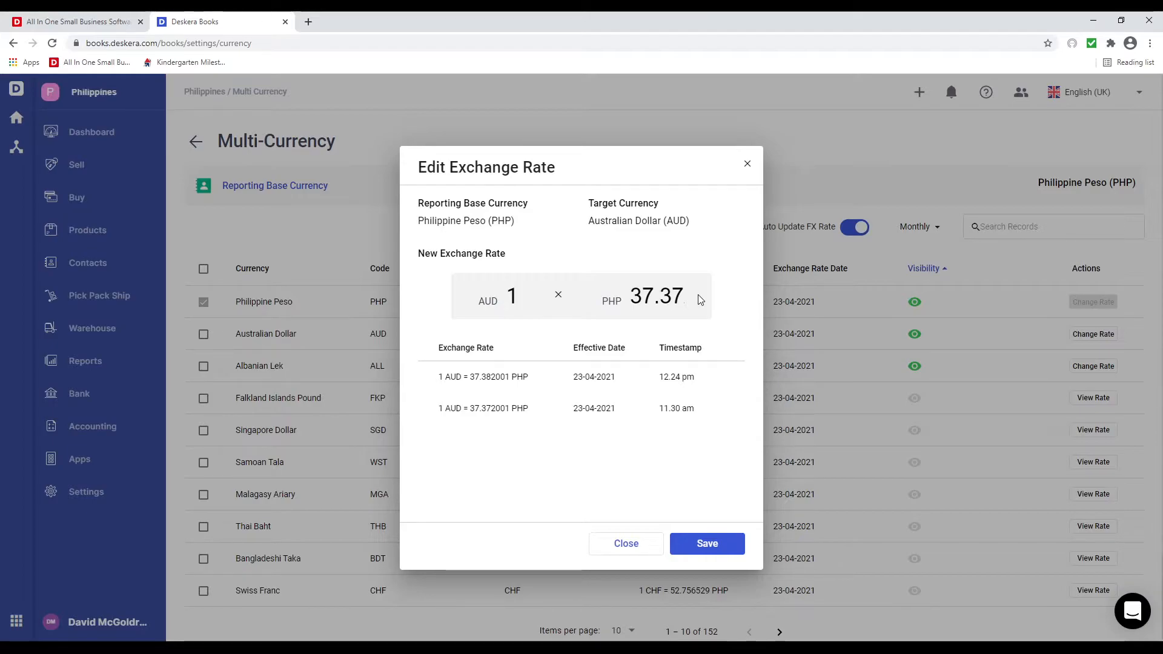
- Save the Australian Dollar rate at 37.37 PHP and review the Singapore Dollar rate history
{"action": "left_click", "coordinate": [707, 545]}
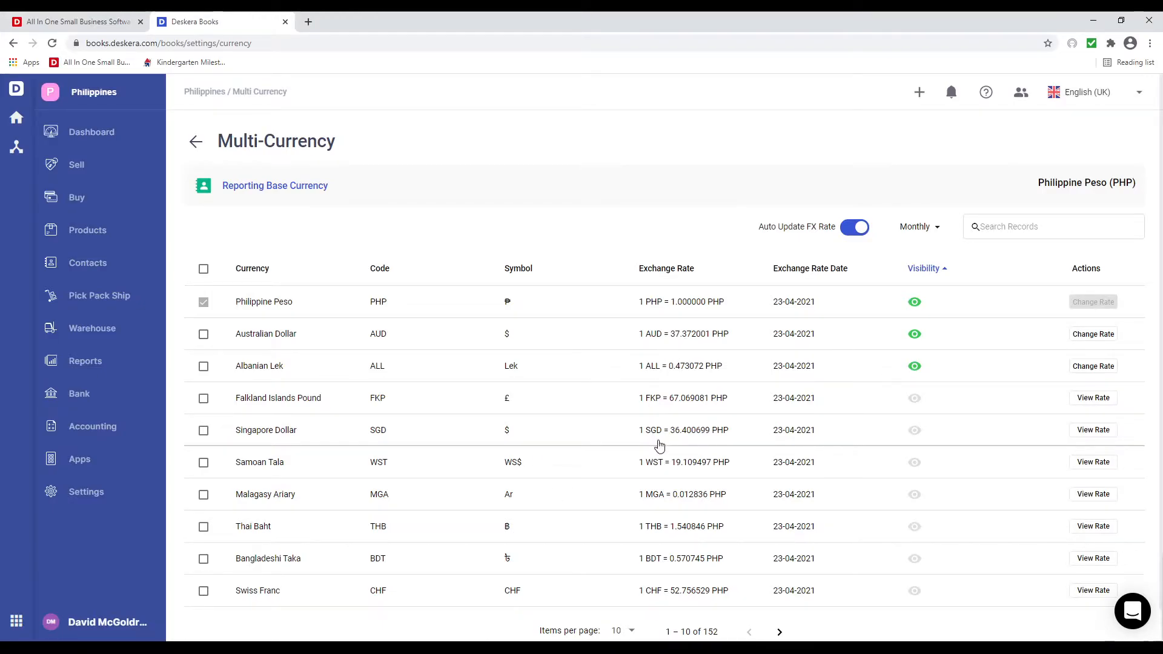
{"action": "left_click", "coordinate": [1088, 431]}
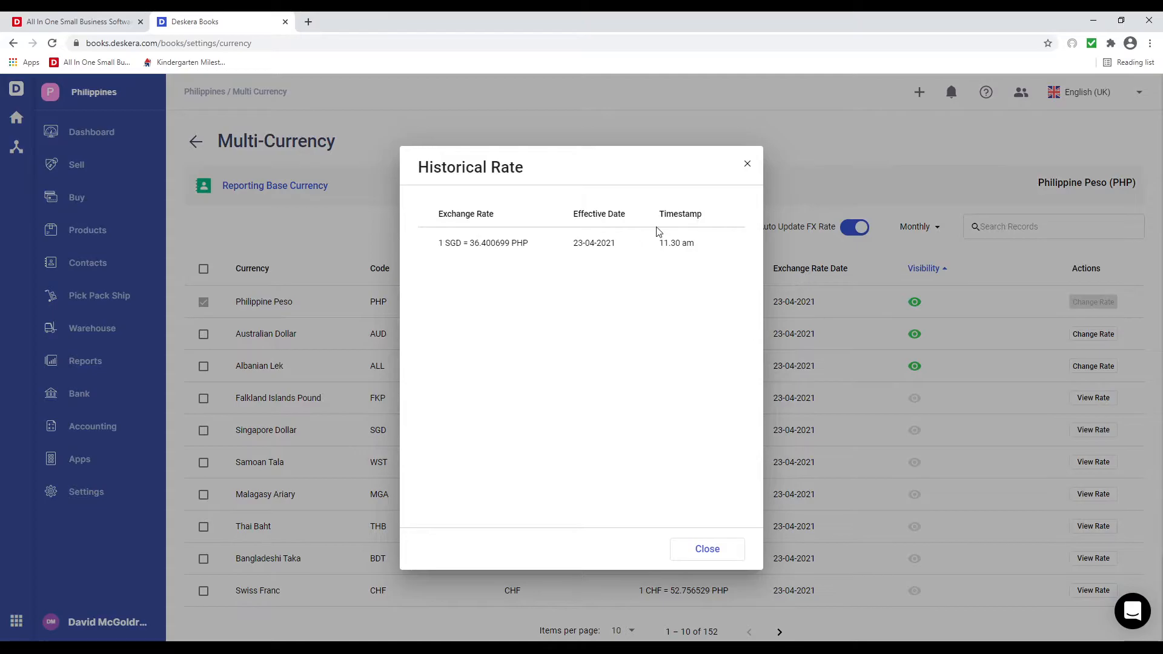
{"action": "left_click", "coordinate": [721, 549]}
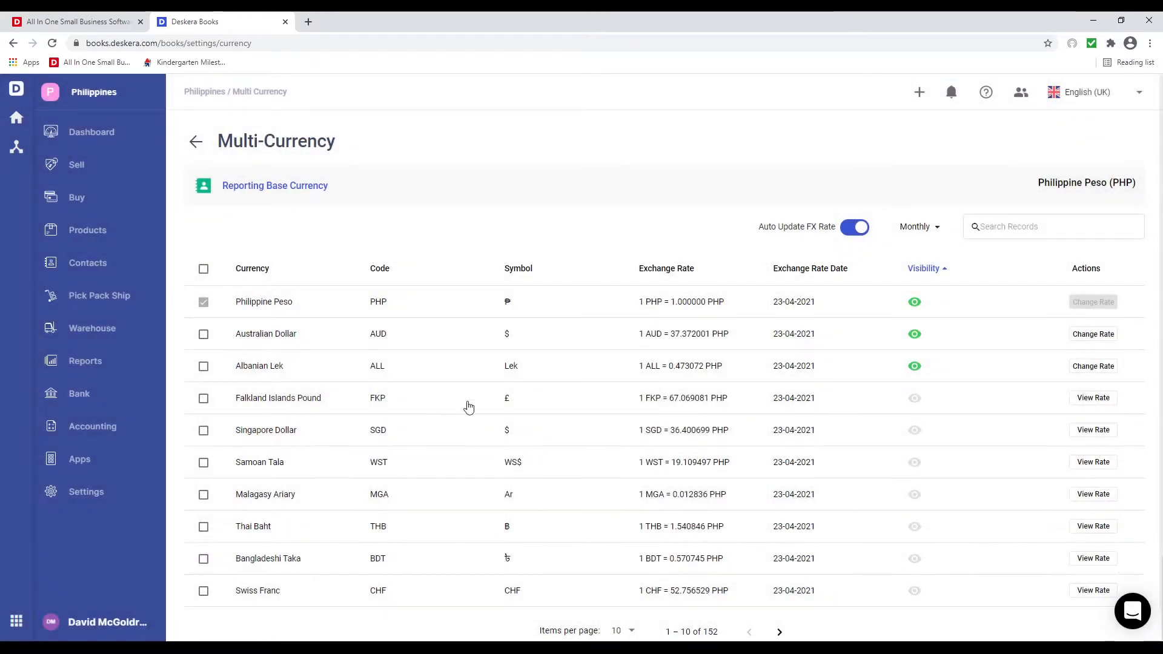
- Start a contact named John Computers with BIR class Sales and Service and WHT business Individual
{"action": "left_click", "coordinate": [99, 265]}
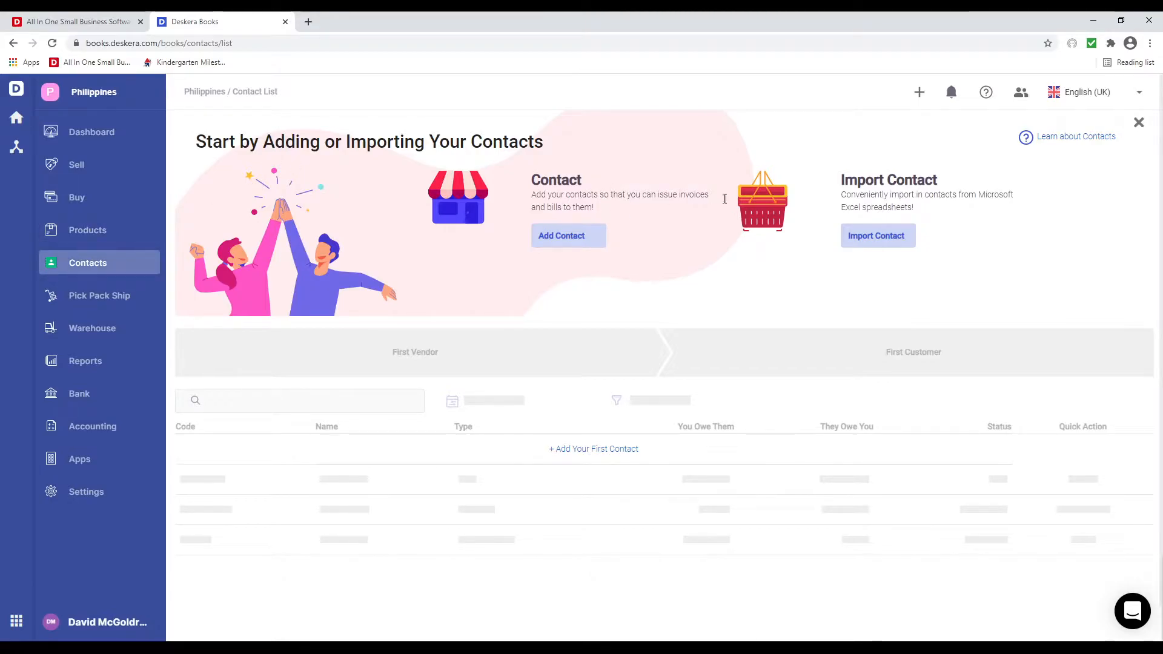
{"action": "left_click", "coordinate": [582, 249]}
{"action": "left_click", "coordinate": [439, 248]}
{"action": "type", "text": "John "}
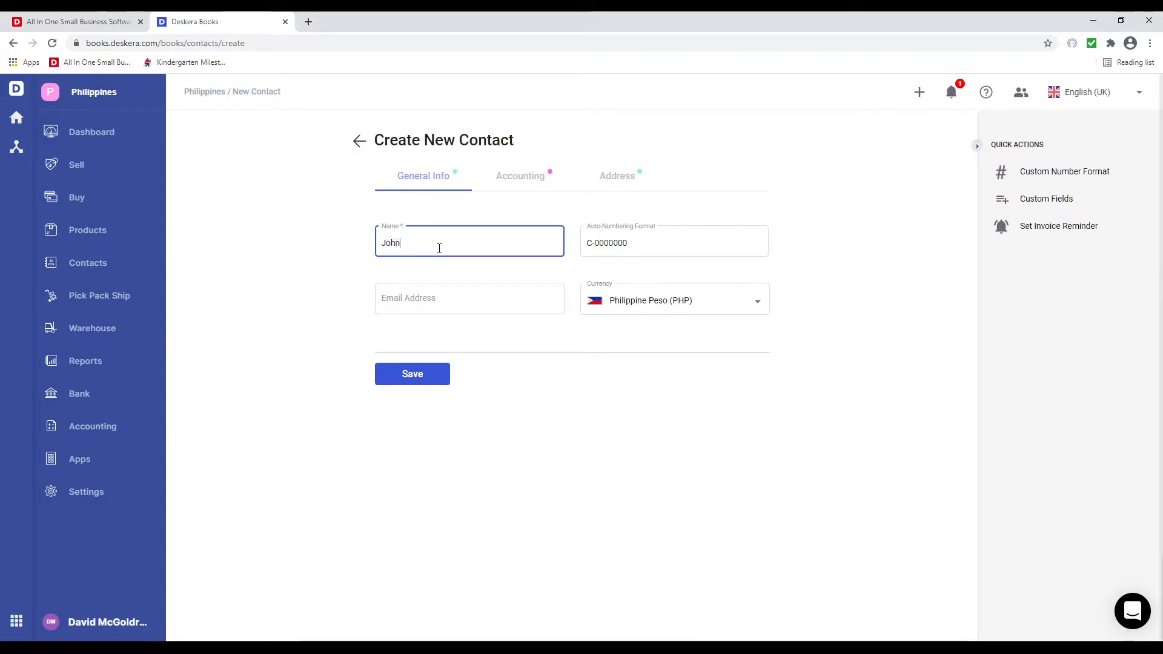
{"action": "type", "text": "Computers"}
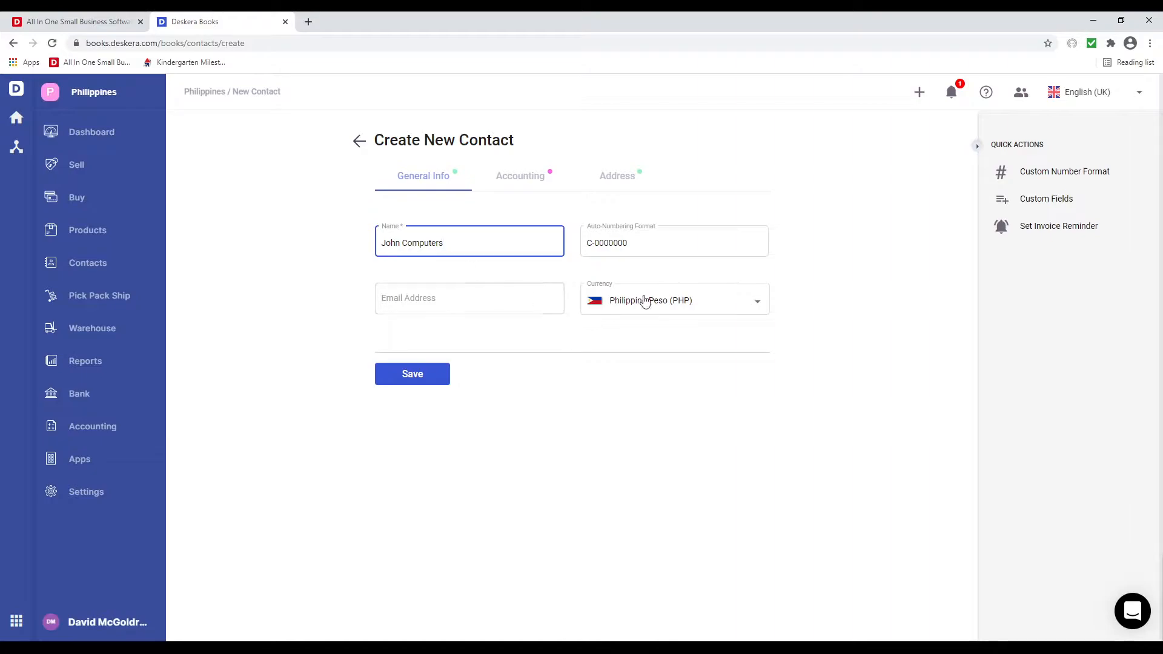
{"action": "left_click", "coordinate": [516, 188]}
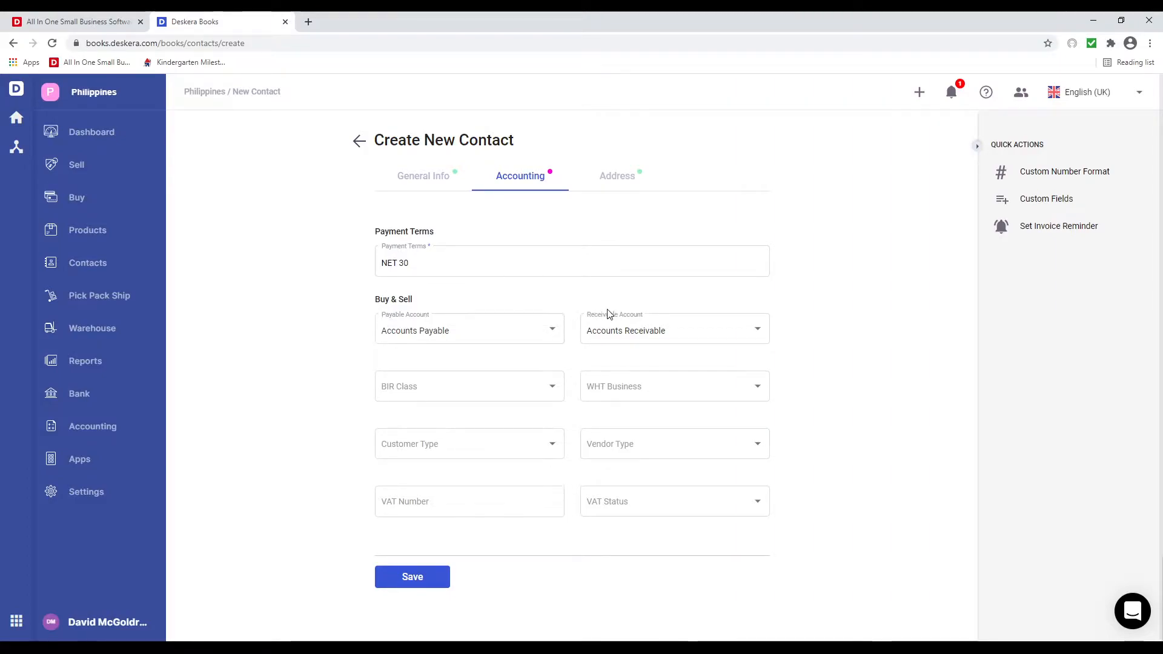
{"action": "left_click", "coordinate": [553, 389]}
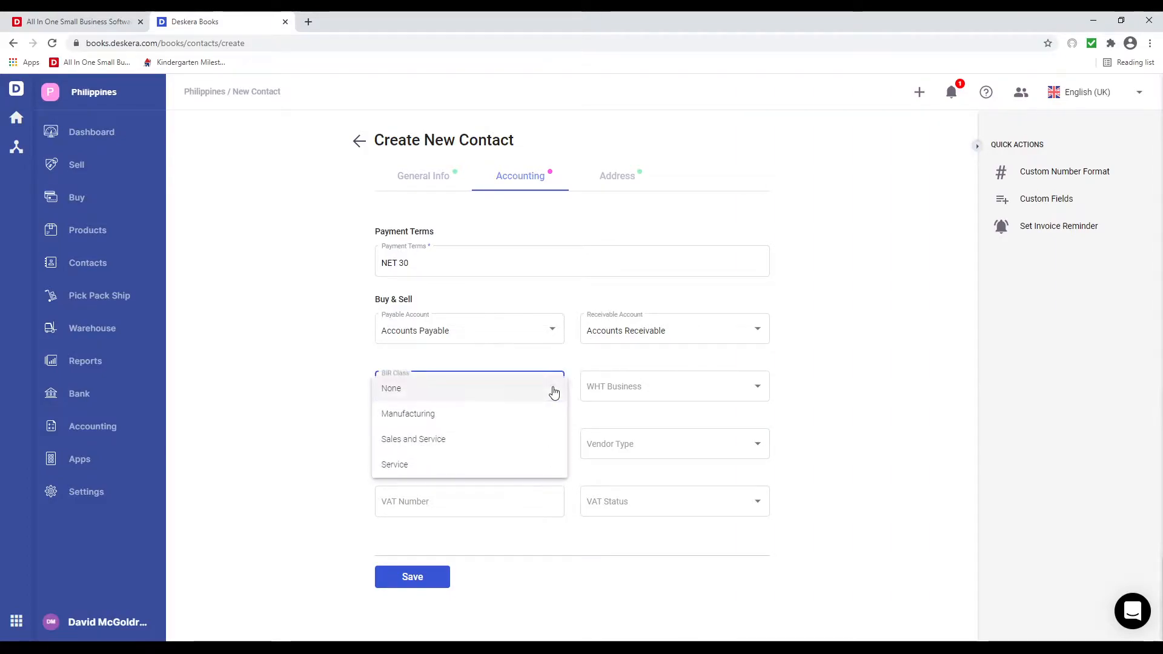
{"action": "left_click", "coordinate": [540, 438]}
{"action": "left_click", "coordinate": [642, 394]}
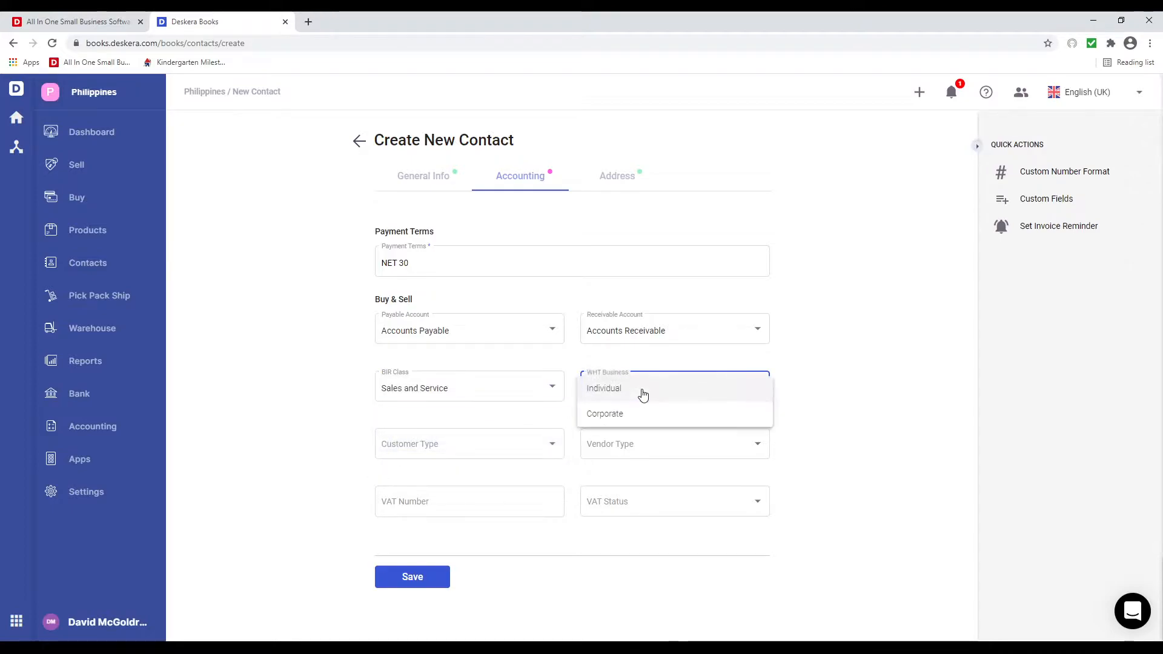
{"action": "left_click", "coordinate": [644, 395]}
- Set customer and vendor types to Normal and VAT status None, then save the contact
{"action": "left_click", "coordinate": [540, 445]}
{"action": "left_click", "coordinate": [536, 447]}
{"action": "left_click", "coordinate": [597, 452]}
{"action": "left_click", "coordinate": [620, 449]}
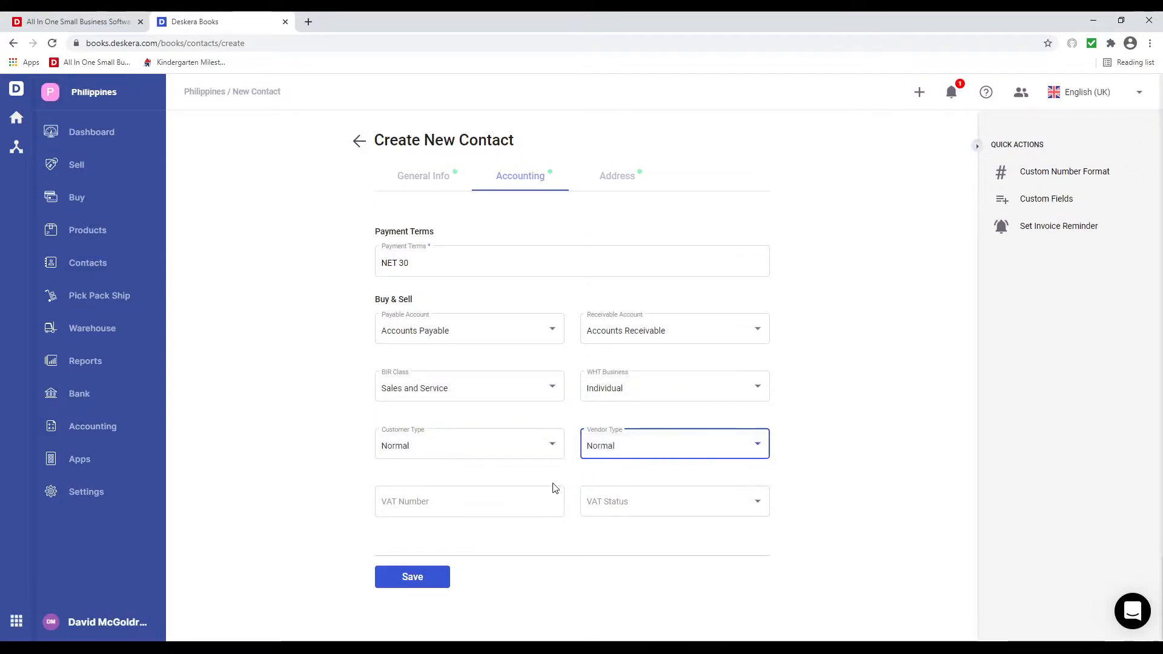
{"action": "left_click", "coordinate": [536, 500]}
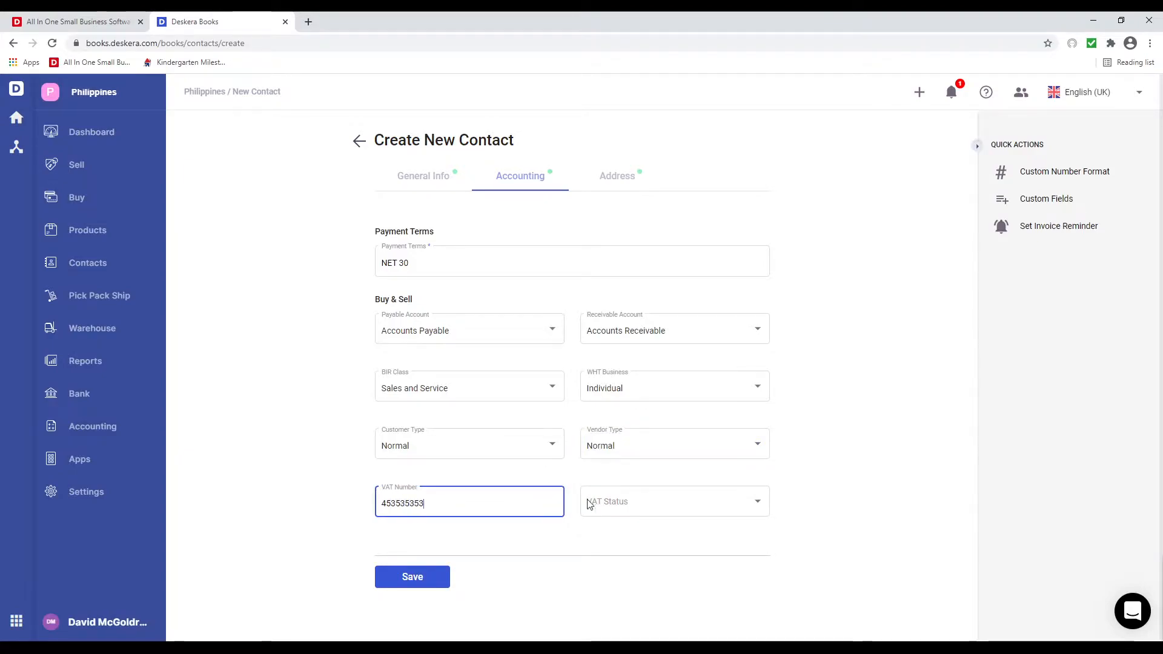
{"action": "left_click", "coordinate": [622, 504]}
{"action": "left_click", "coordinate": [622, 506]}
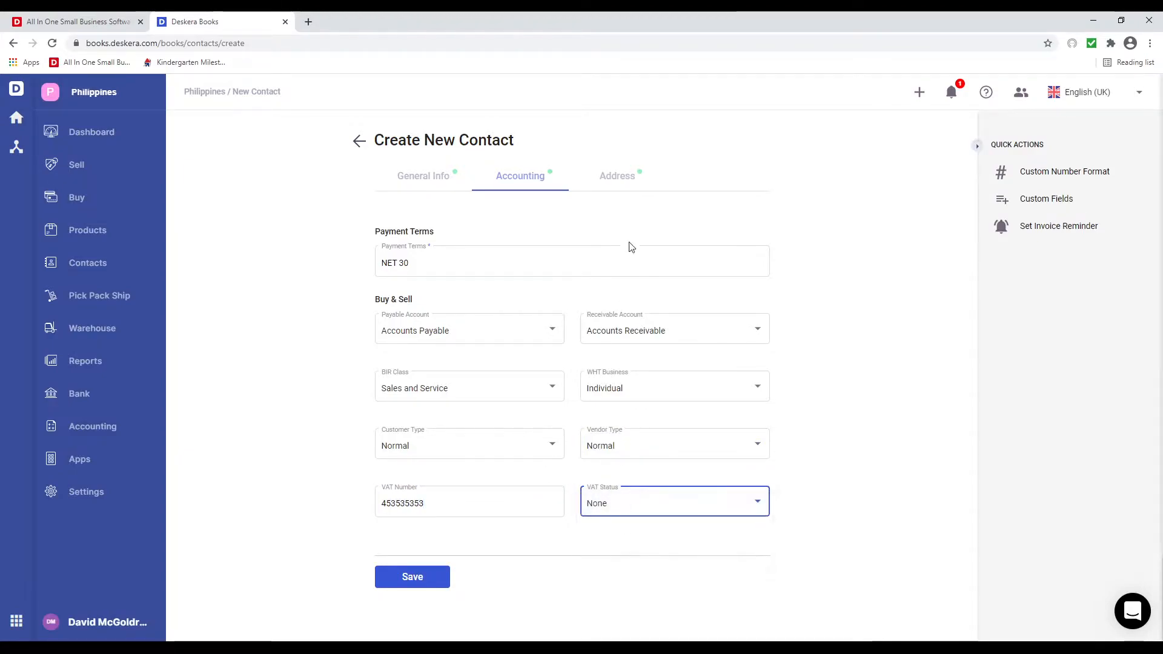
{"action": "left_click", "coordinate": [621, 182]}
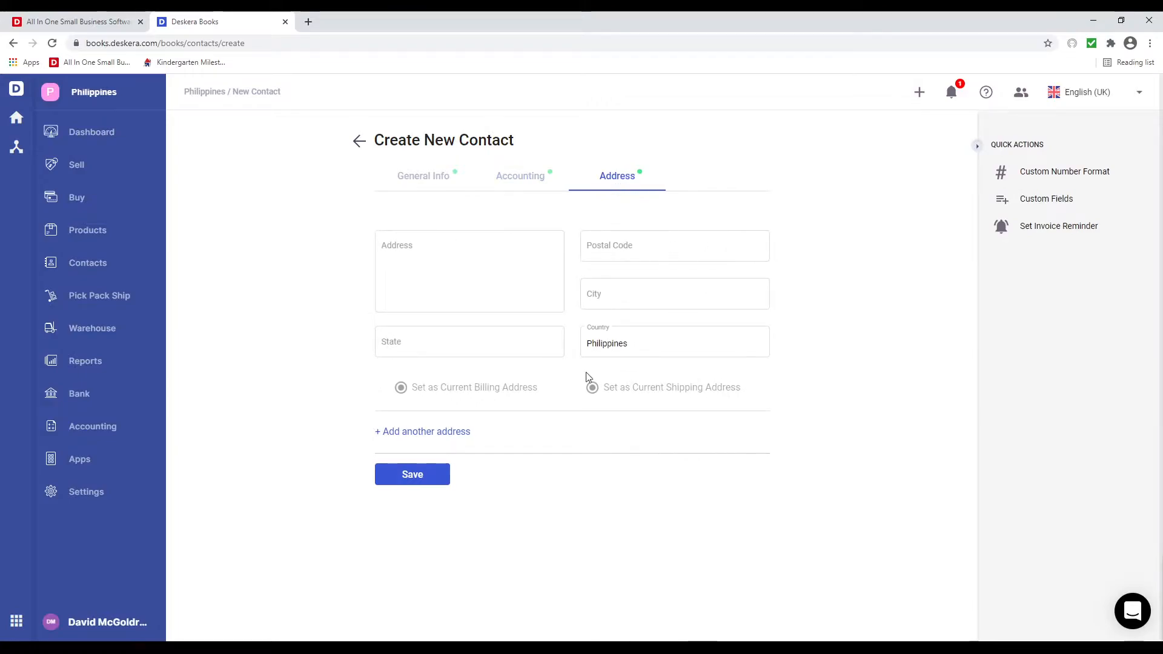
{"action": "left_click", "coordinate": [426, 482]}
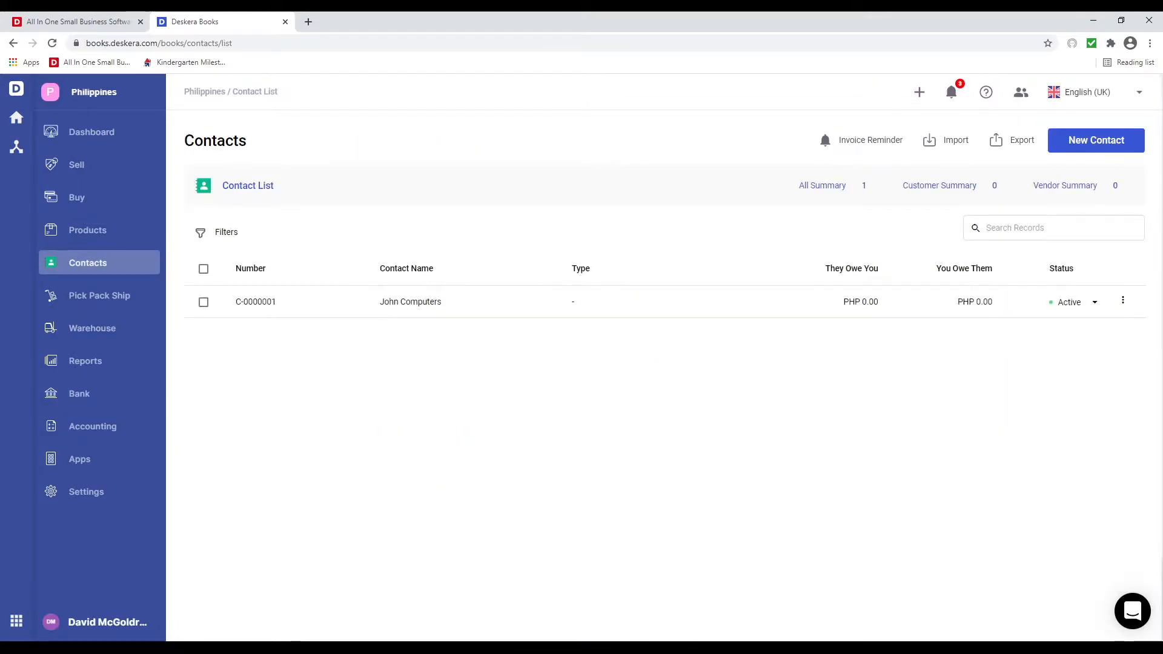
- Enter a new bank account named Metrobank Direct with the same description
{"action": "left_click", "coordinate": [100, 395]}
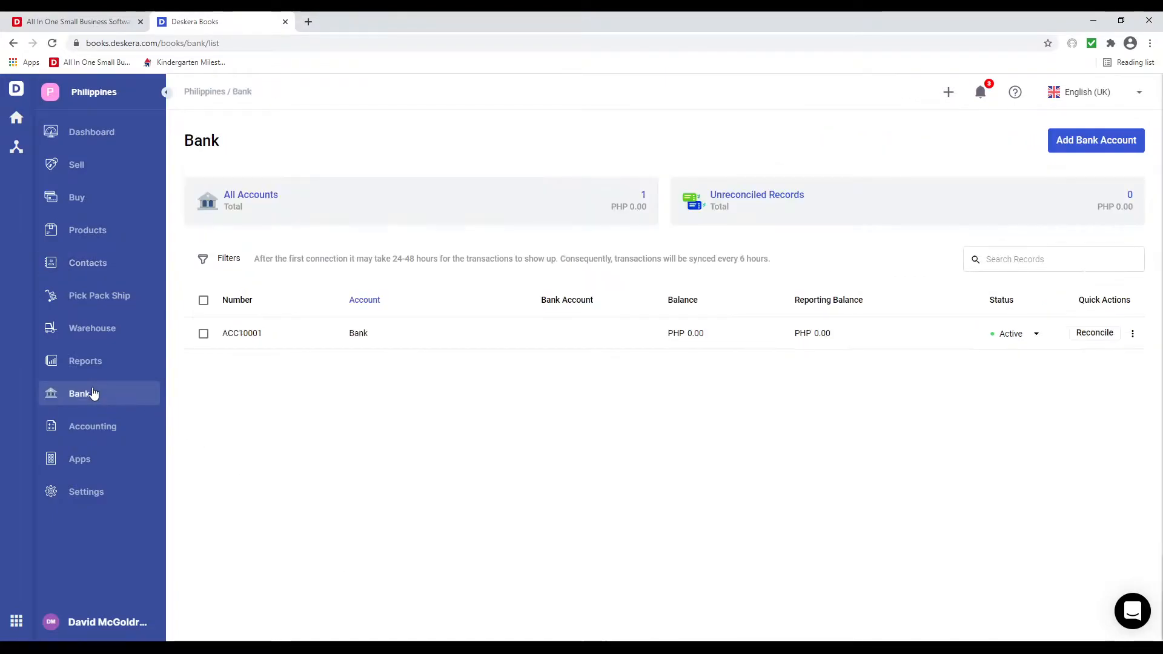
{"action": "left_click", "coordinate": [1069, 145]}
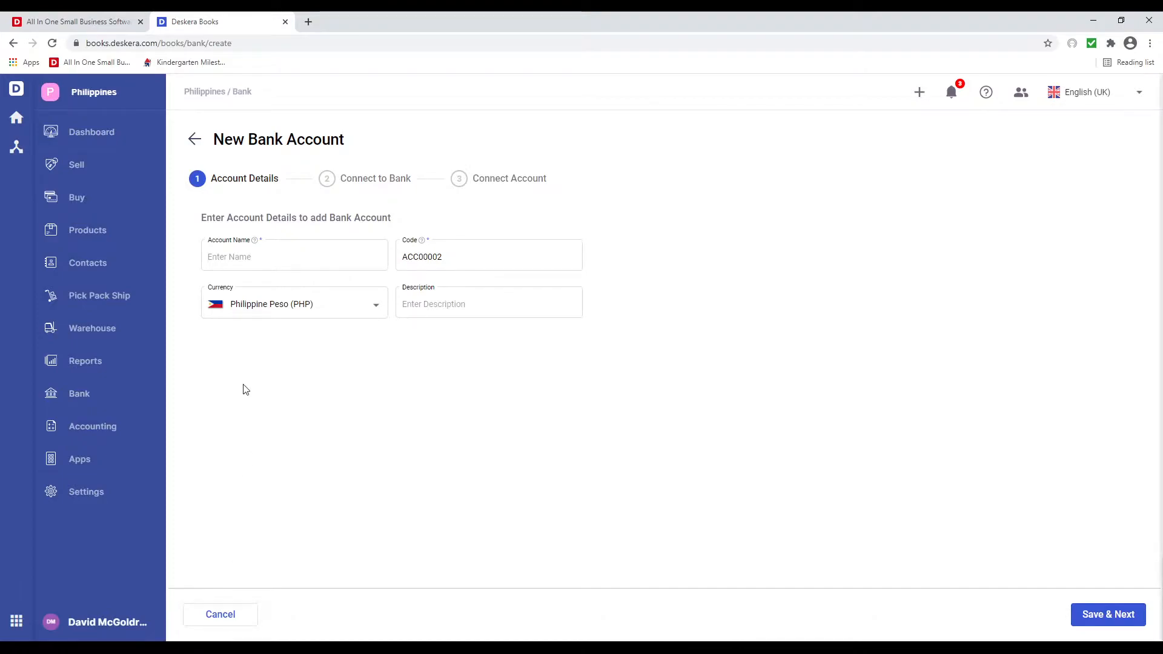
{"action": "left_click", "coordinate": [246, 258]}
{"action": "type", "text": "Metrobank Direct"}
{"action": "left_click", "coordinate": [443, 307]}
{"action": "type", "text": "Metrobank Direct"}
{"action": "left_click", "coordinate": [1102, 616]}
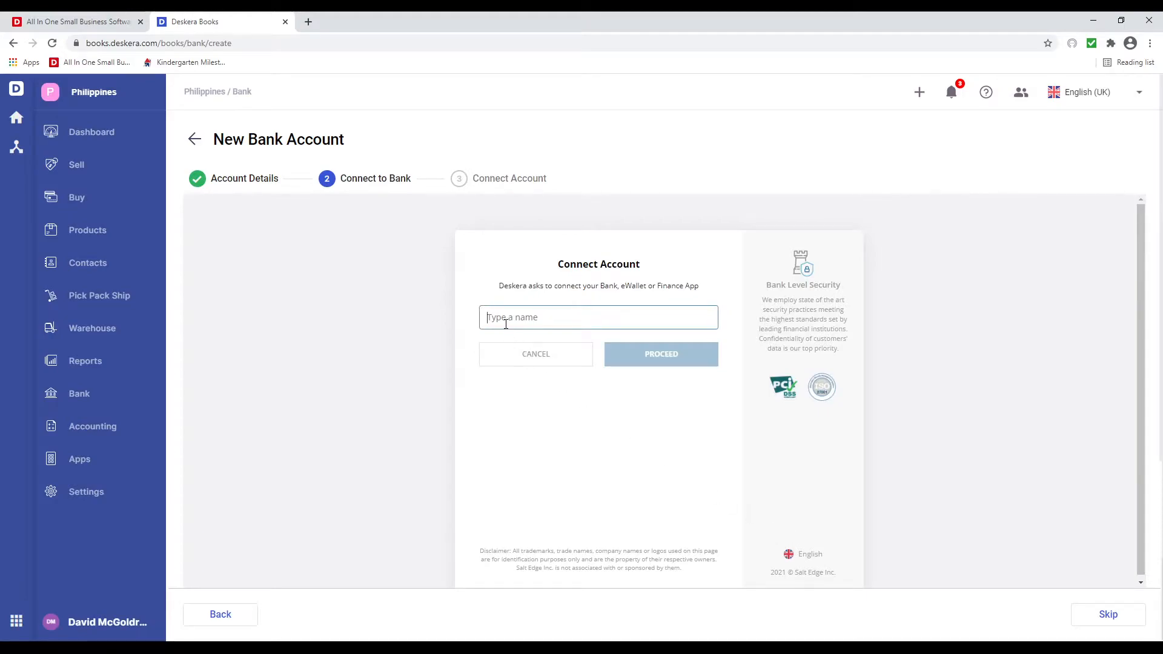
- Search banks for 'philippine' and finish creating the account without bank login
{"action": "left_click", "coordinate": [504, 317]}
{"action": "type", "text": "Metrobank Direct"}
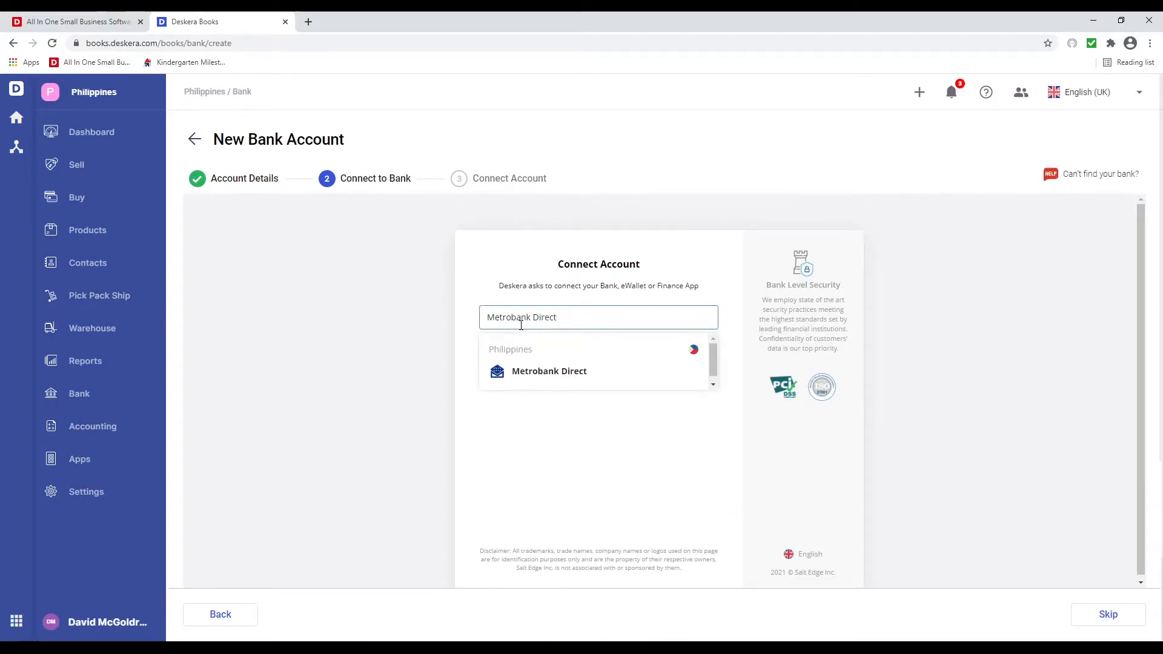
{"action": "left_click", "coordinate": [538, 373]}
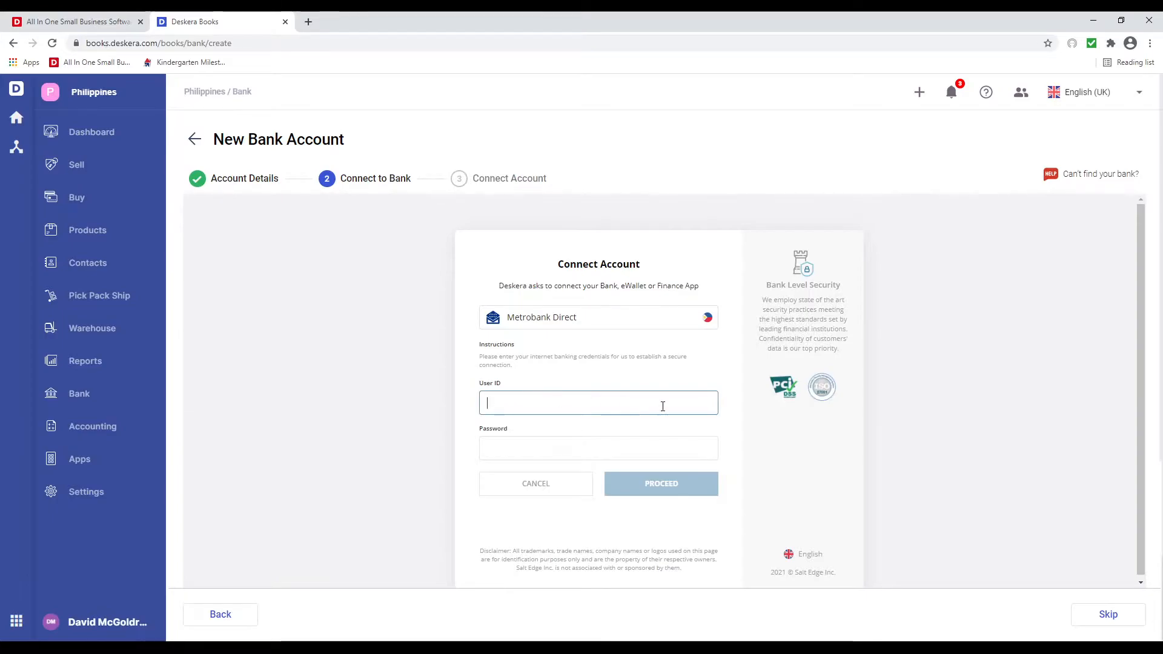
{"action": "left_click_drag", "start_coordinate": [585, 330], "coordinate": [446, 327]}
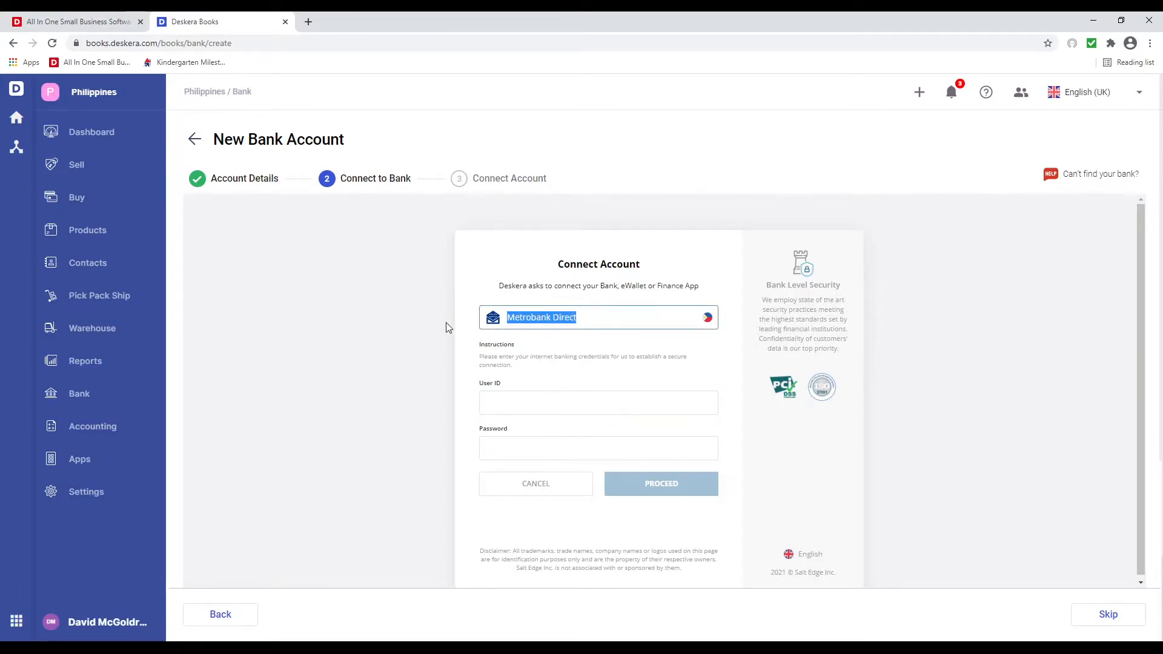
{"action": "key", "text": "BackSpace"}
{"action": "type", "text": "p"}
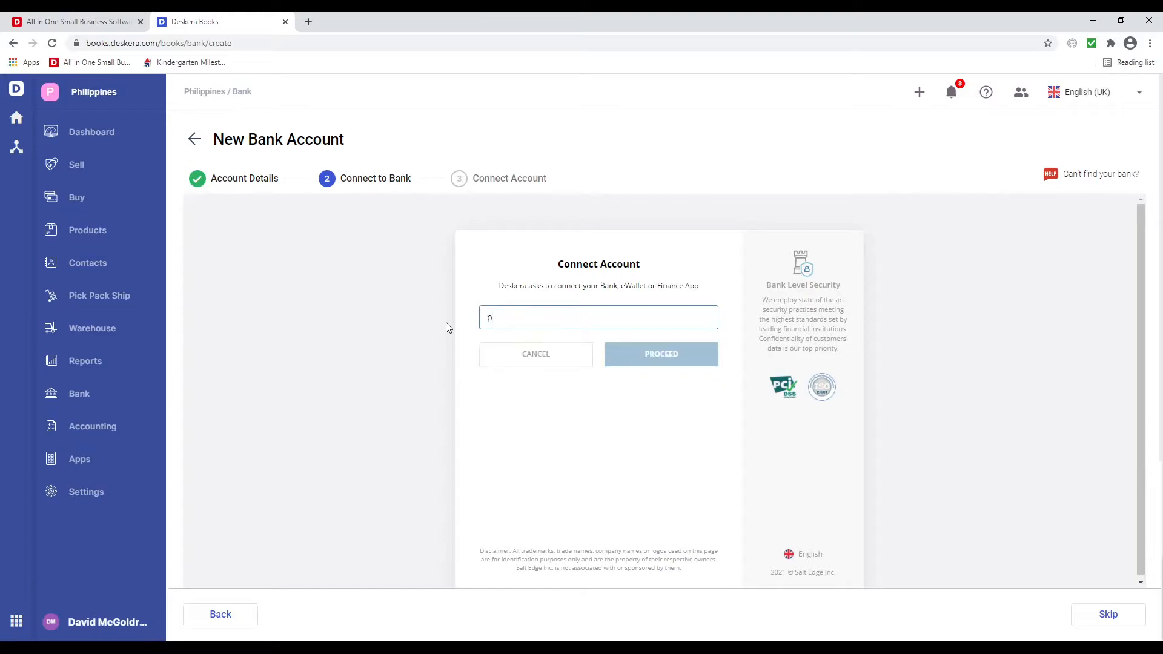
{"action": "type", "text": "hilip"}
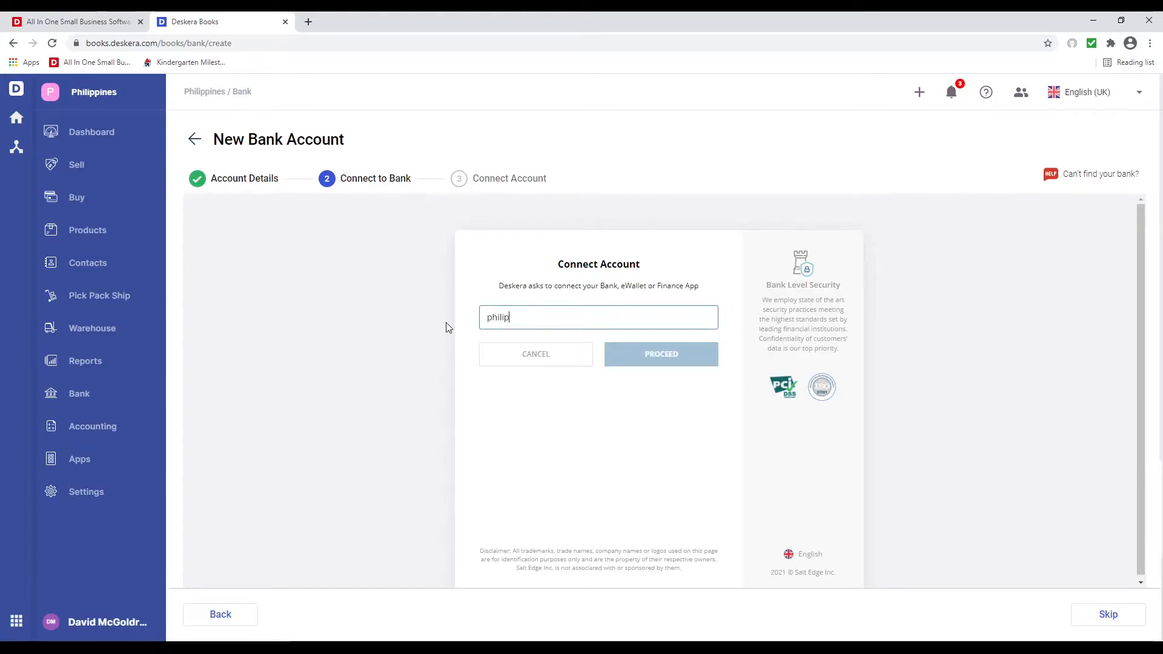
{"action": "type", "text": "pines"}
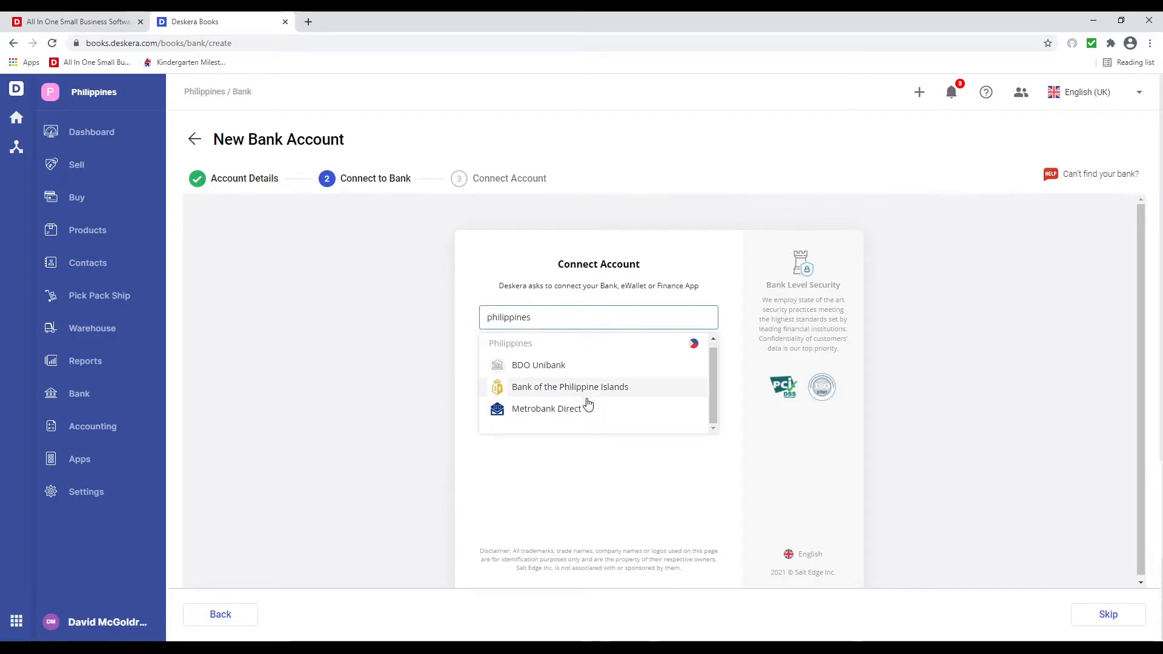
{"action": "key", "text": "BackSpace"}
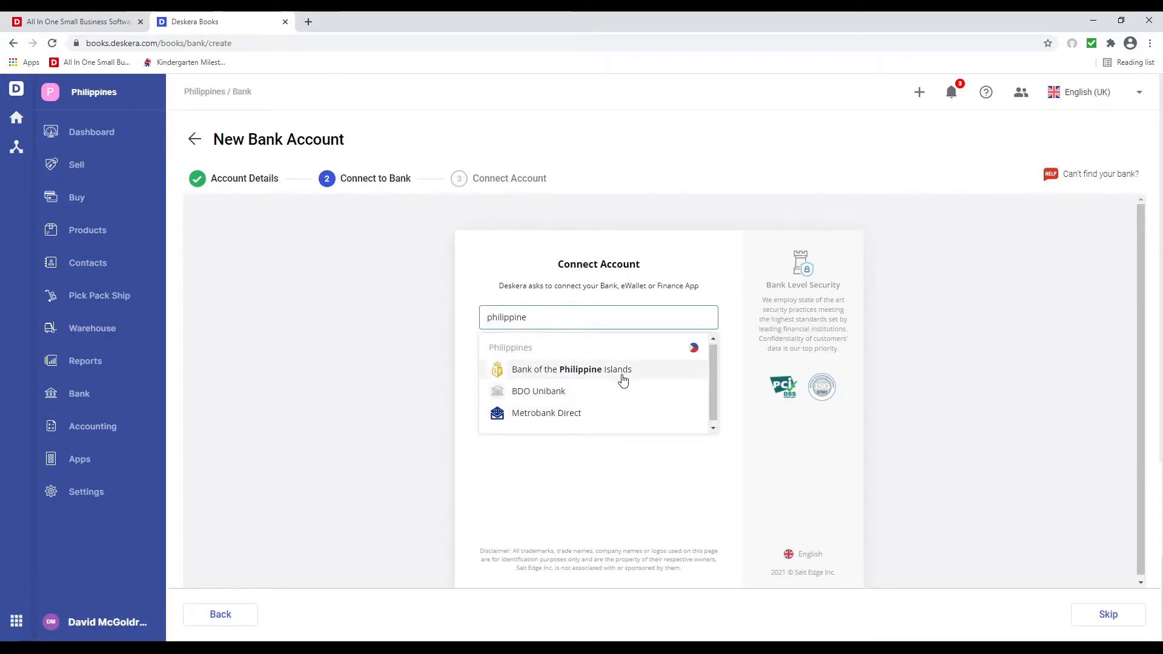
{"action": "left_click", "coordinate": [573, 539]}
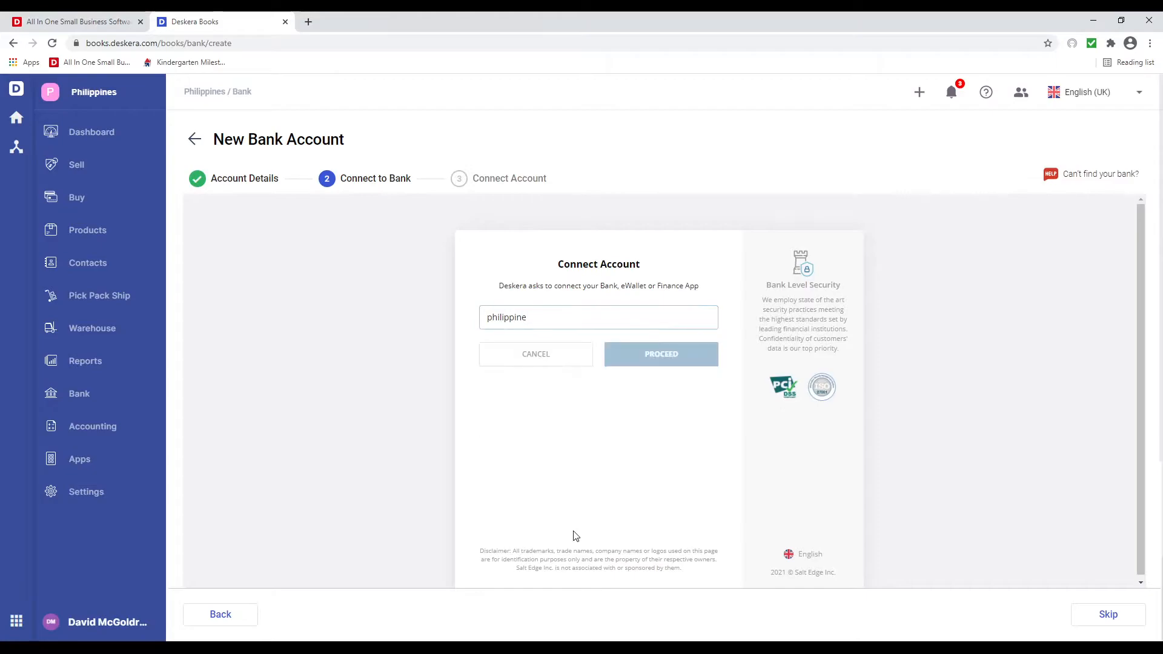
{"action": "left_click", "coordinate": [627, 321]}
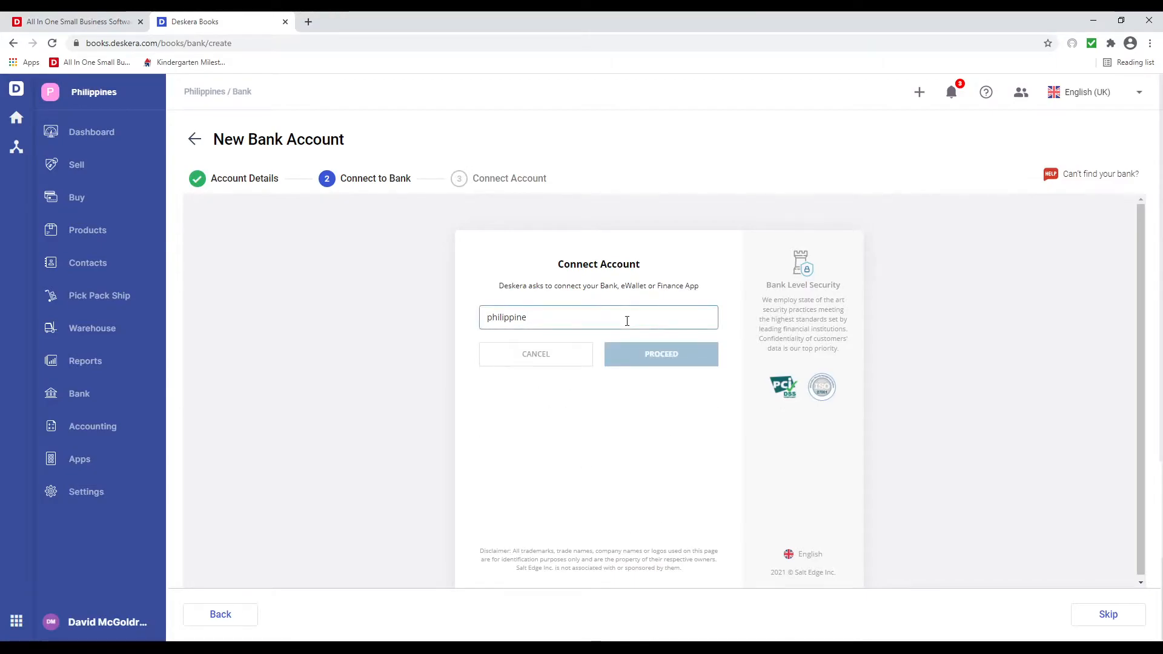
{"action": "left_click", "coordinate": [1108, 613]}
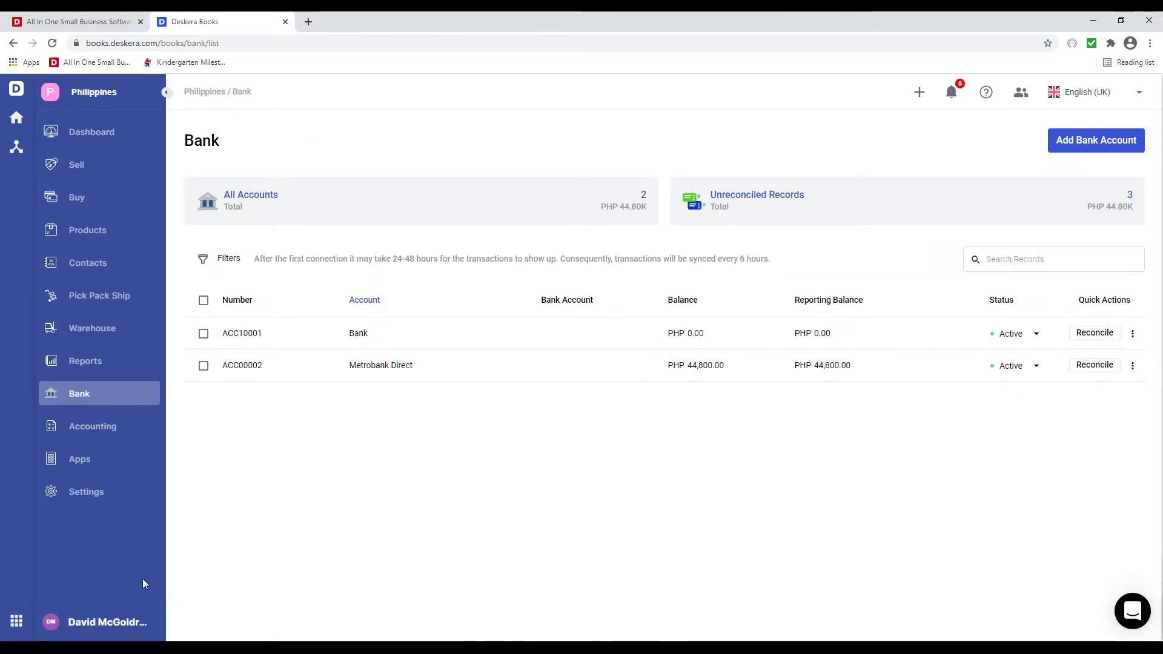
- Start paying the Bills Computers bill from Metrobank Direct by Bank Transfer
{"action": "left_click", "coordinate": [91, 197]}
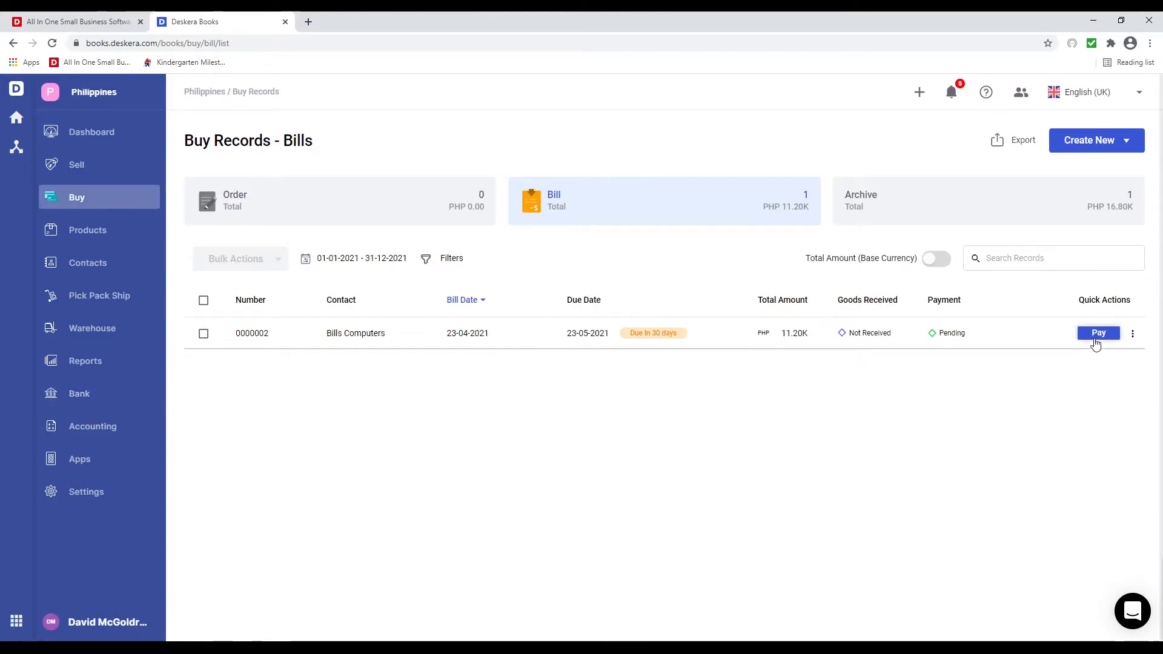
{"action": "left_click", "coordinate": [1097, 334]}
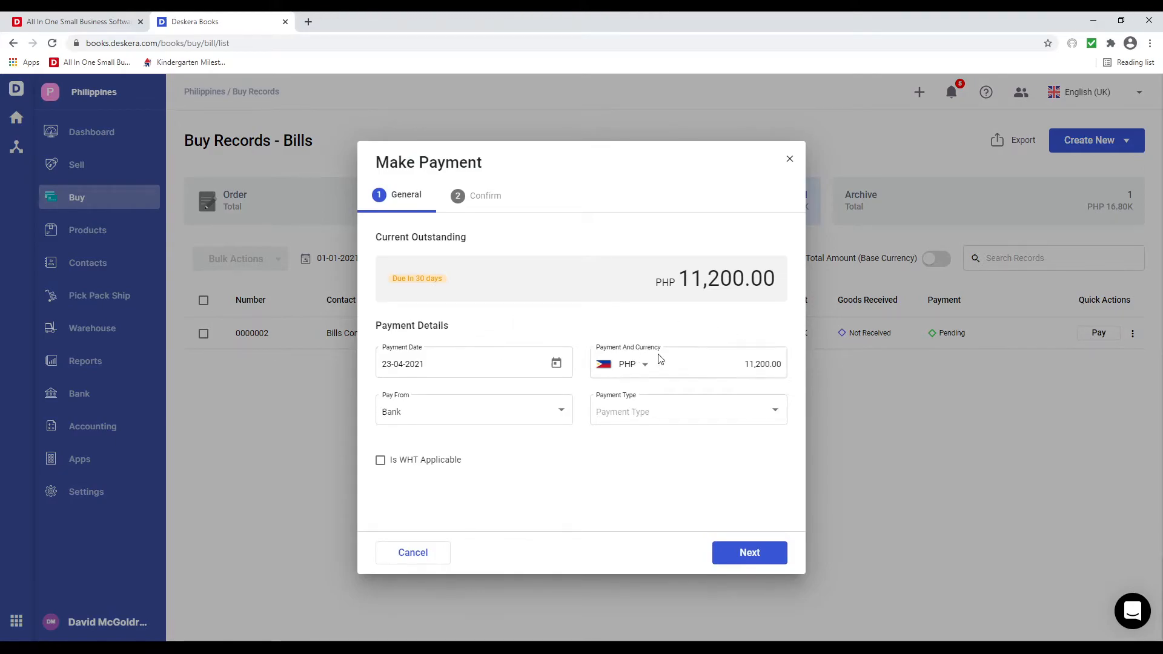
{"action": "left_click", "coordinate": [554, 412]}
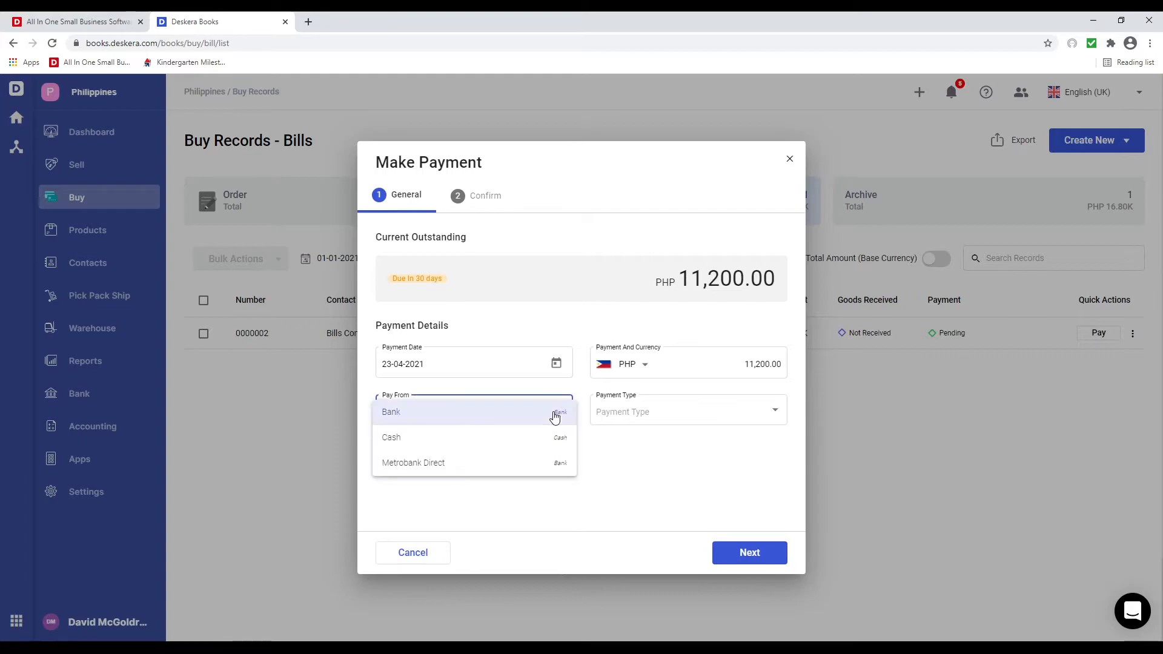
{"action": "left_click", "coordinate": [517, 464]}
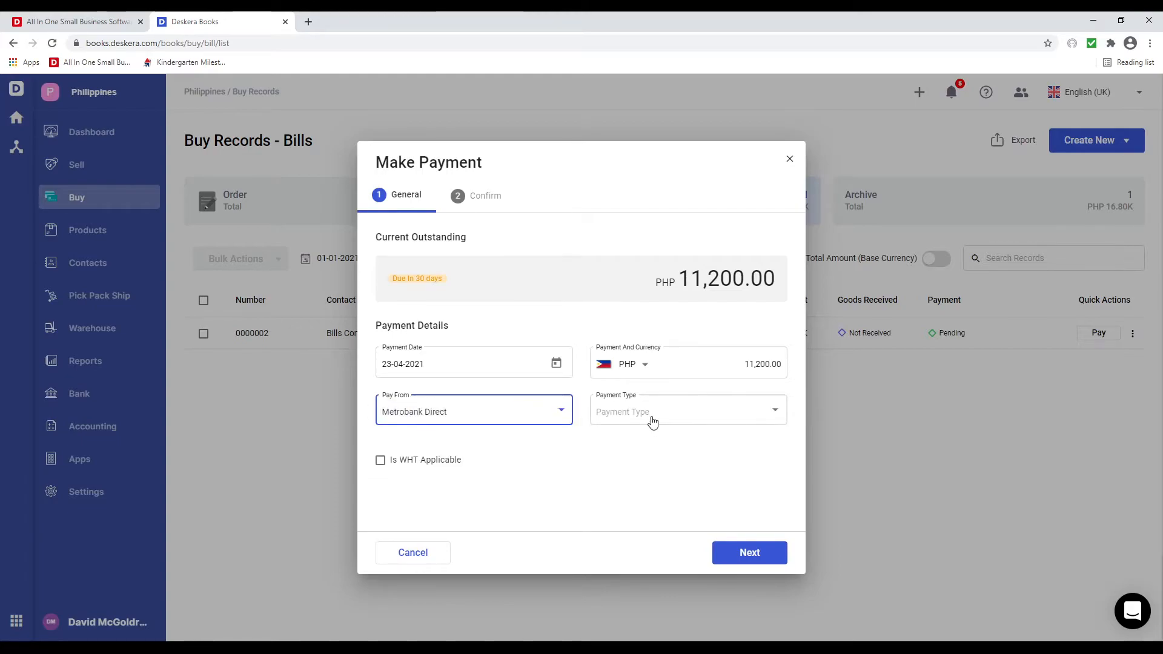
{"action": "left_click", "coordinate": [652, 422]}
{"action": "left_click", "coordinate": [619, 444]}
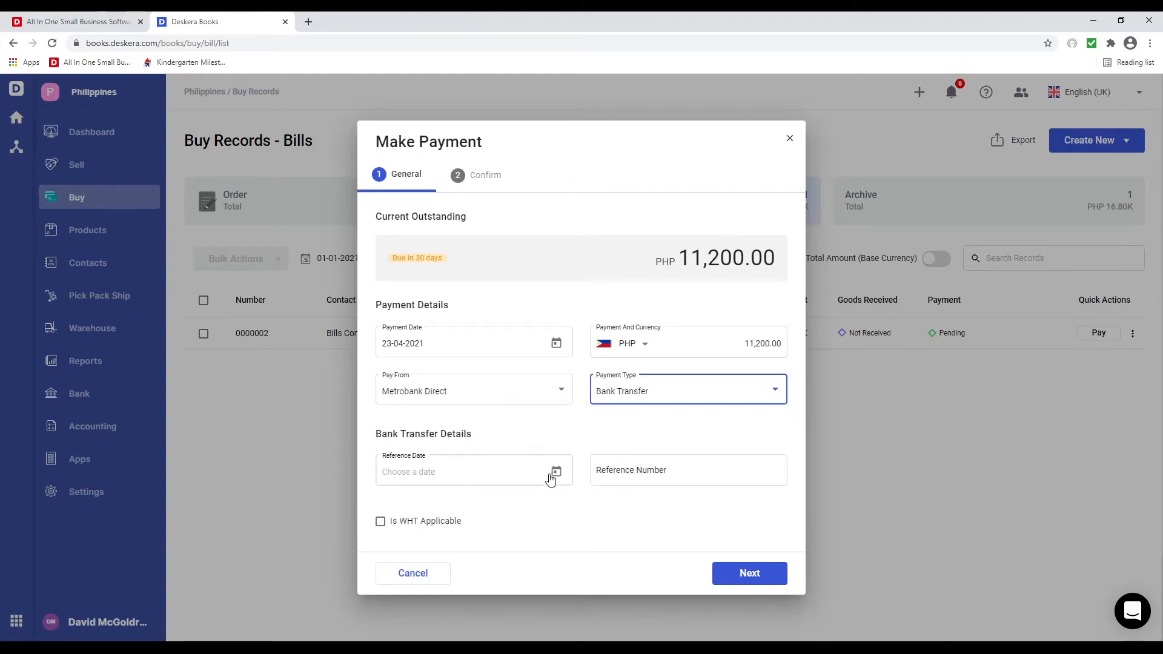
- Enter reference date 23-04-2021 and reference 3453545, mark WHT applicable, and record the PHP 11,200.00 payment
{"action": "left_click", "coordinate": [550, 479]}
{"action": "left_click", "coordinate": [513, 389]}
{"action": "left_click", "coordinate": [652, 472]}
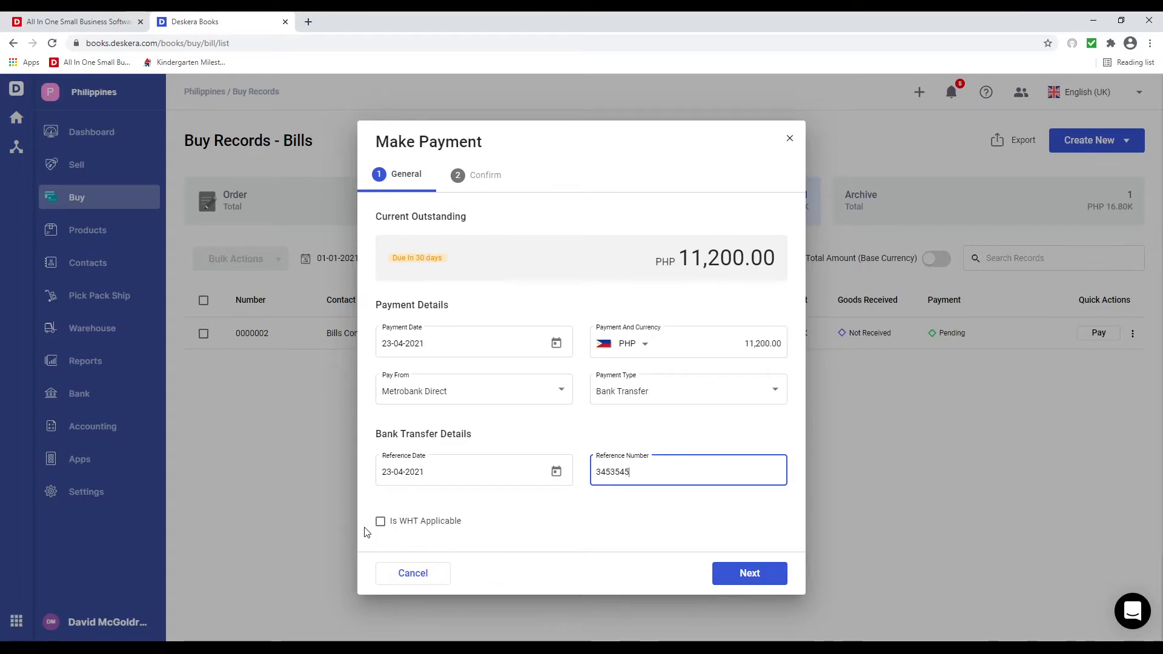
{"action": "left_click", "coordinate": [380, 520]}
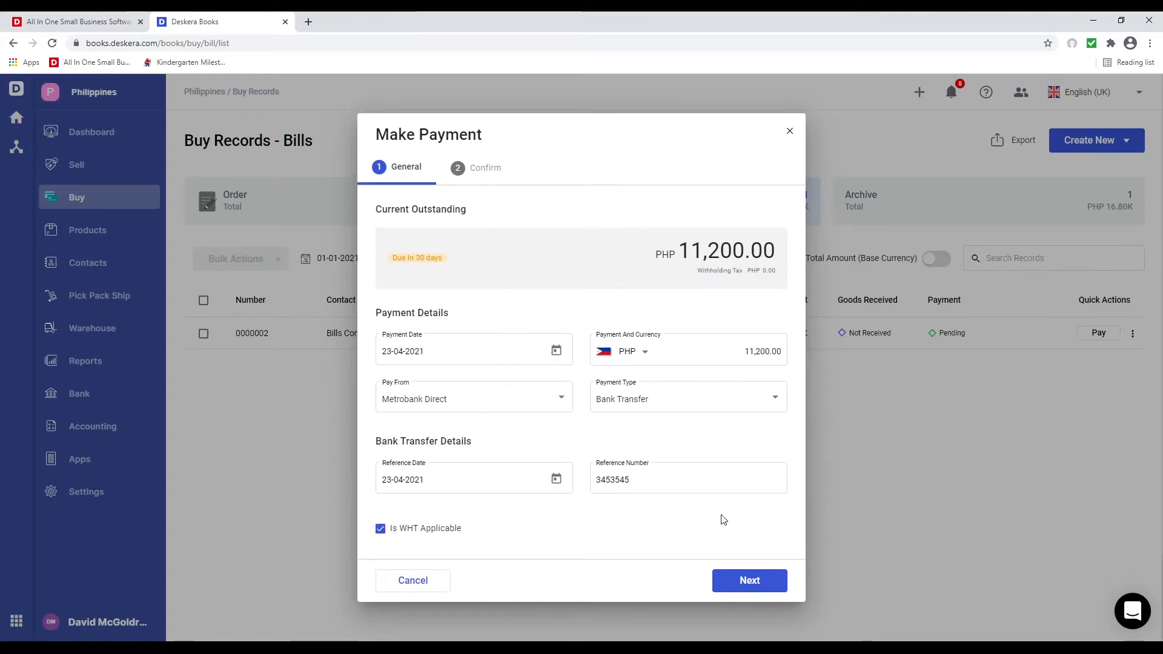
{"action": "left_click", "coordinate": [746, 578]}
{"action": "left_click", "coordinate": [745, 560]}
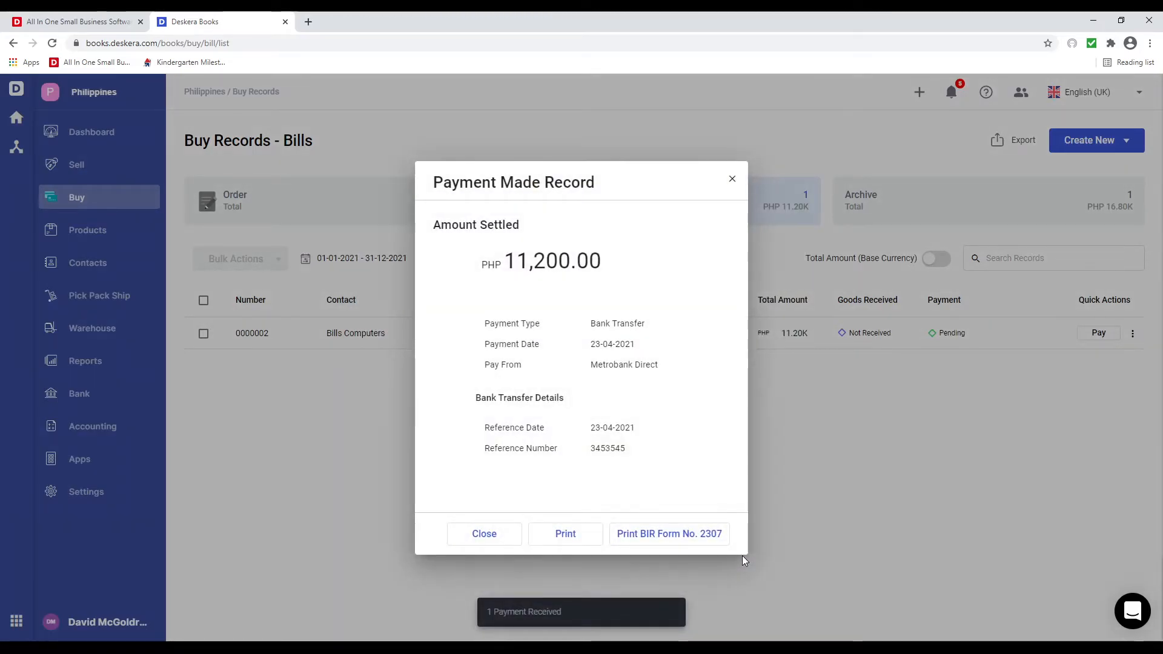
- Download the BIR Form No. 2307 certificate and scroll through the PDF
{"action": "left_click", "coordinate": [677, 539]}
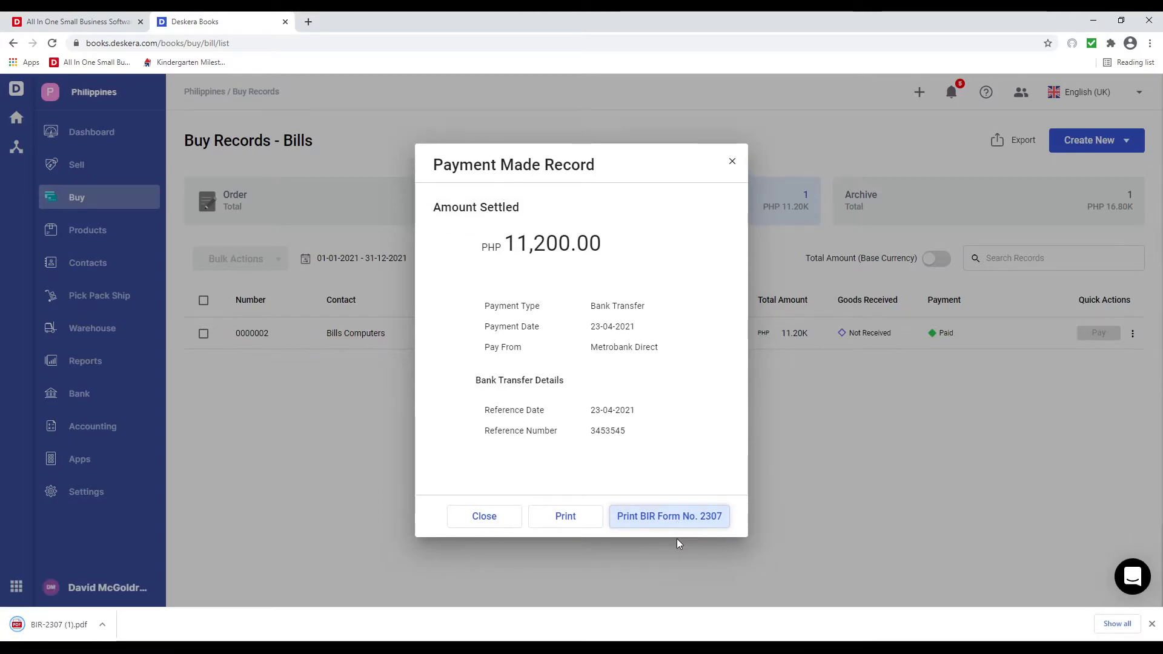
{"action": "left_click", "coordinate": [50, 624]}
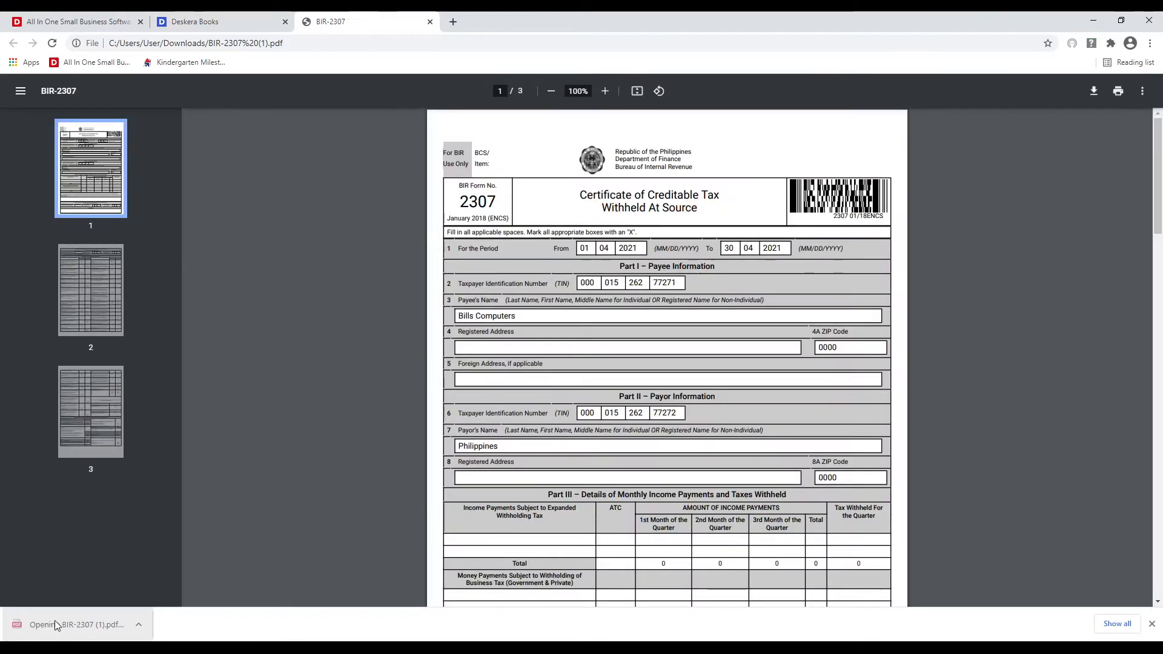
{"action": "scroll", "coordinate": [622, 327], "scroll_direction": "down", "scroll_amount": 10}
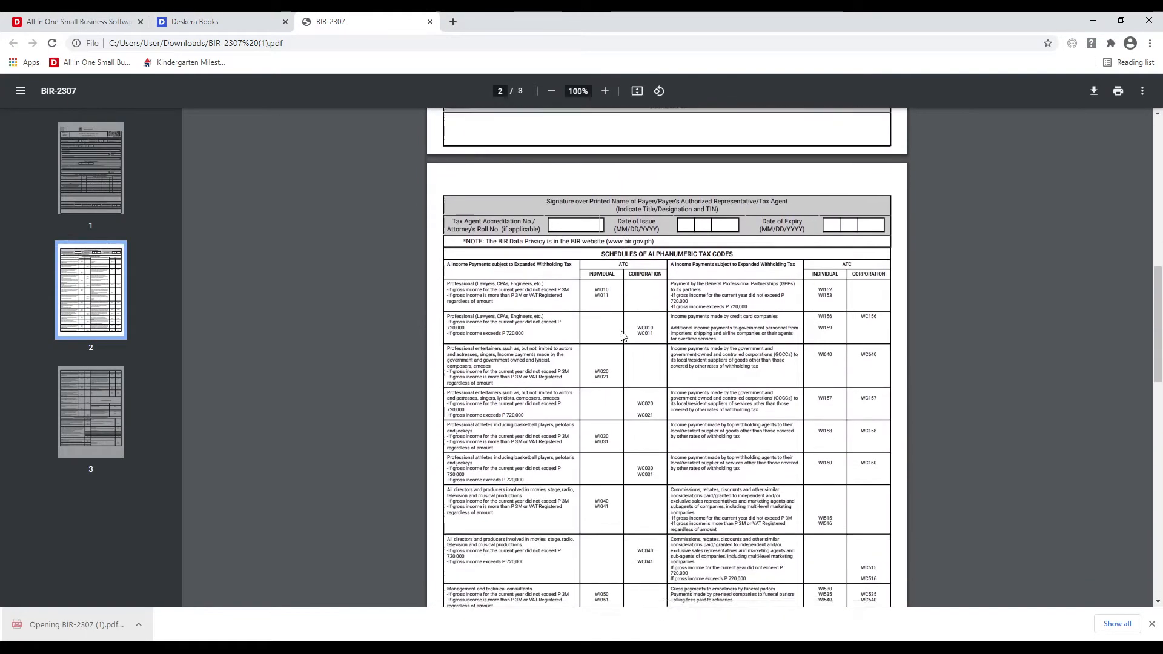
{"action": "scroll", "coordinate": [622, 337], "scroll_direction": "down", "scroll_amount": 15}
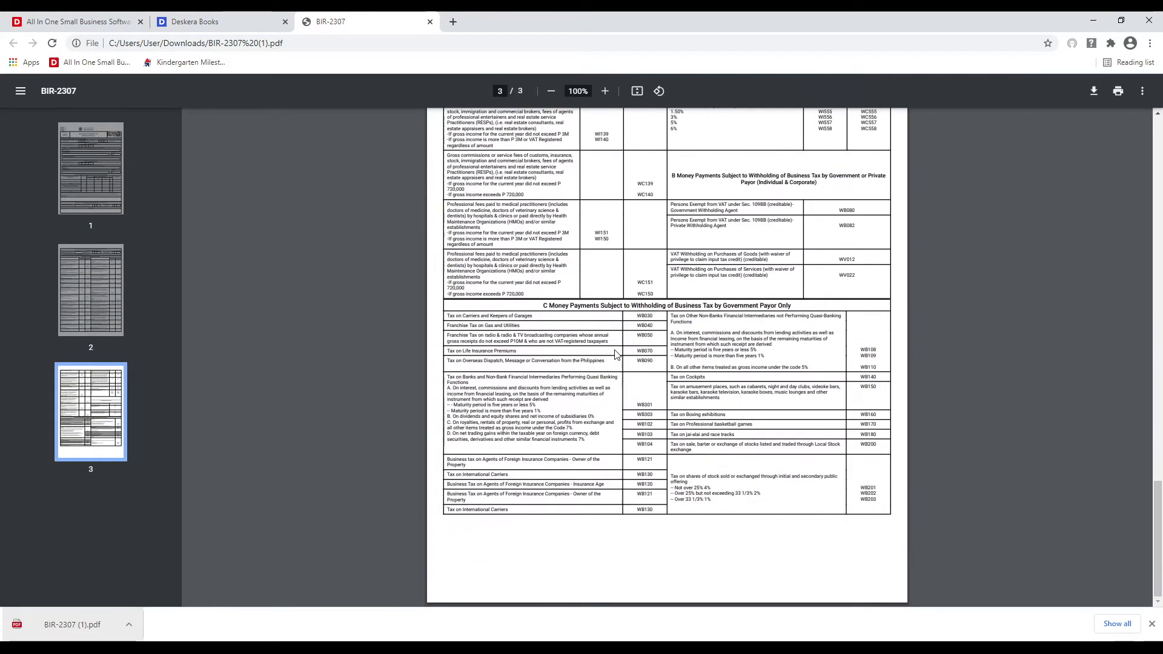
{"action": "scroll", "coordinate": [567, 262], "scroll_direction": "up", "scroll_amount": 18}
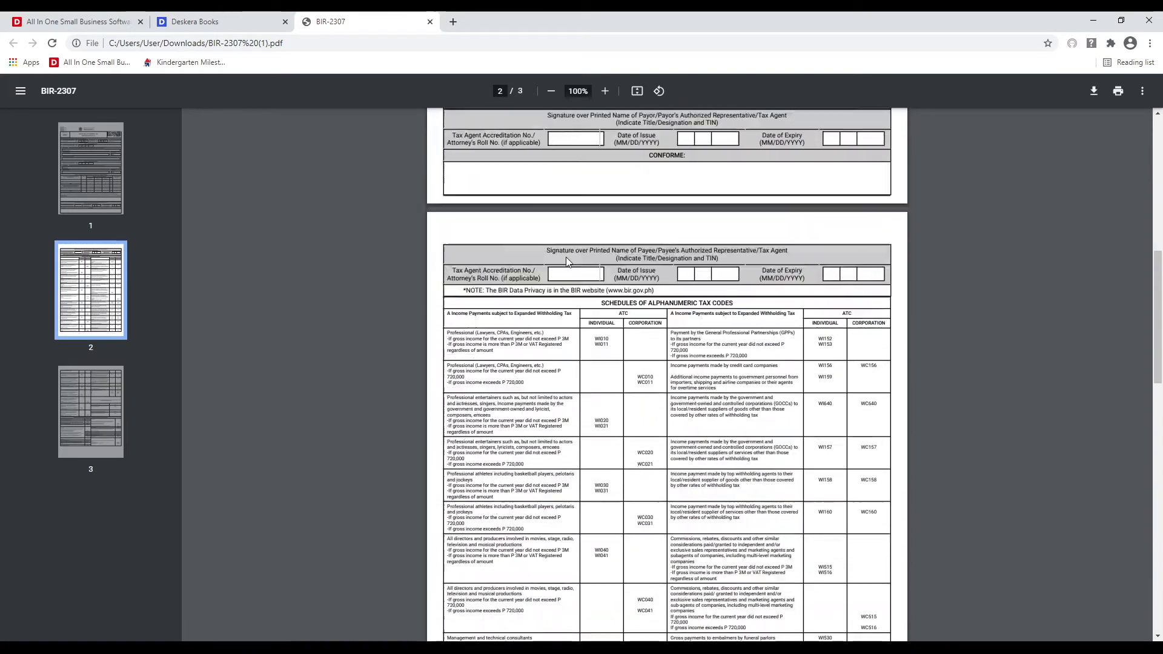
{"action": "scroll", "coordinate": [568, 262], "scroll_direction": "up", "scroll_amount": 10}
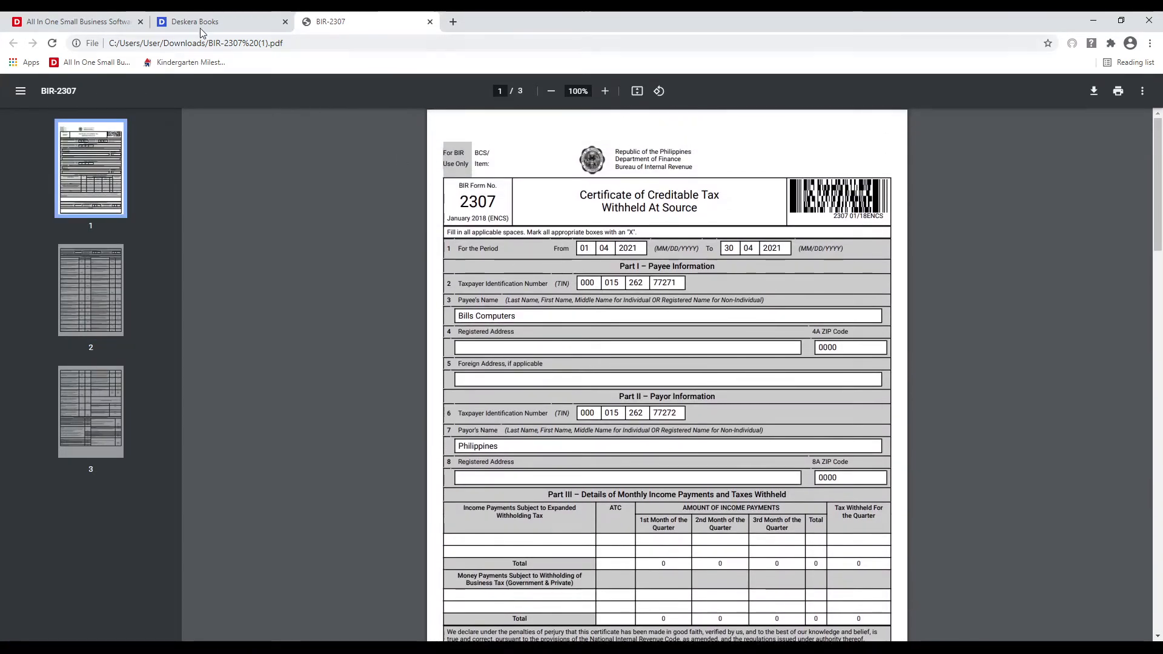
- Back in Deskera, close the payment summary and go to the sales invoices list
{"action": "left_click", "coordinate": [198, 30]}
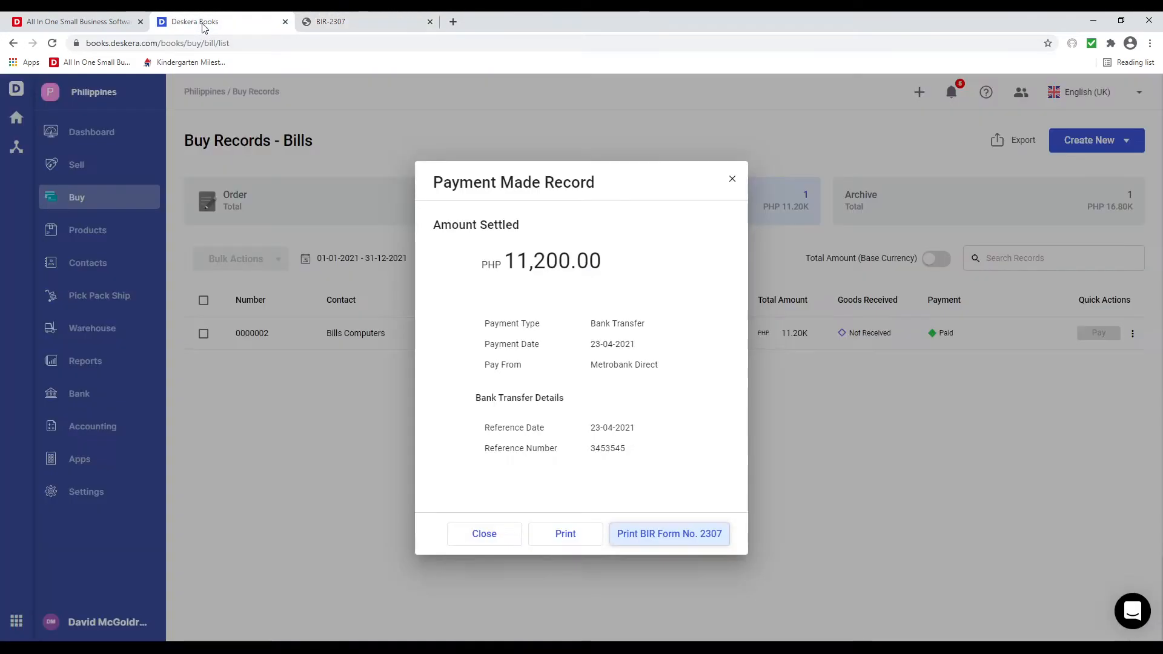
{"action": "left_click", "coordinate": [484, 534]}
{"action": "left_click", "coordinate": [145, 174]}
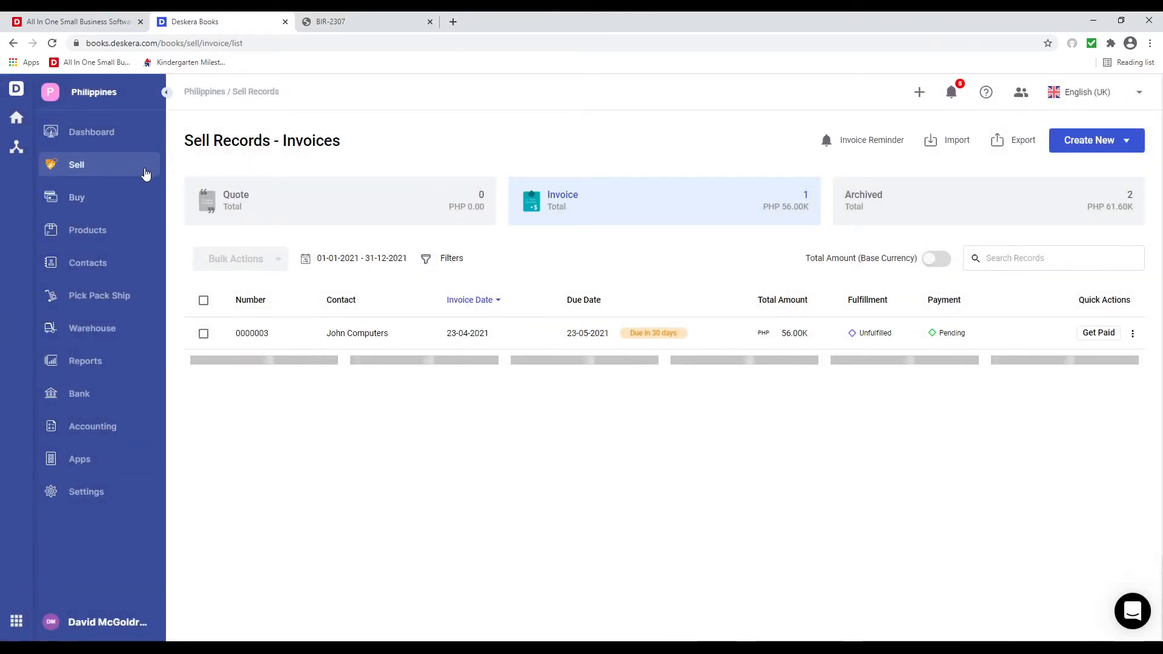
- Start receiving payment for the John Computers invoice into Metrobank Direct by Cheque
{"action": "left_click", "coordinate": [1099, 334]}
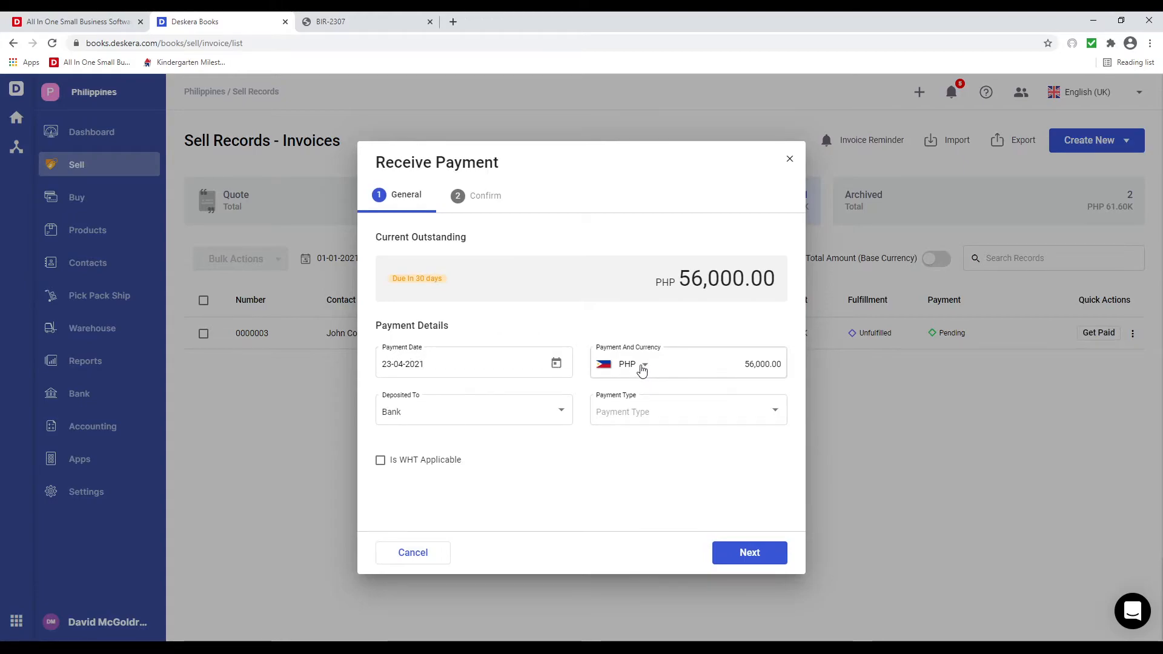
{"action": "left_click", "coordinate": [567, 413]}
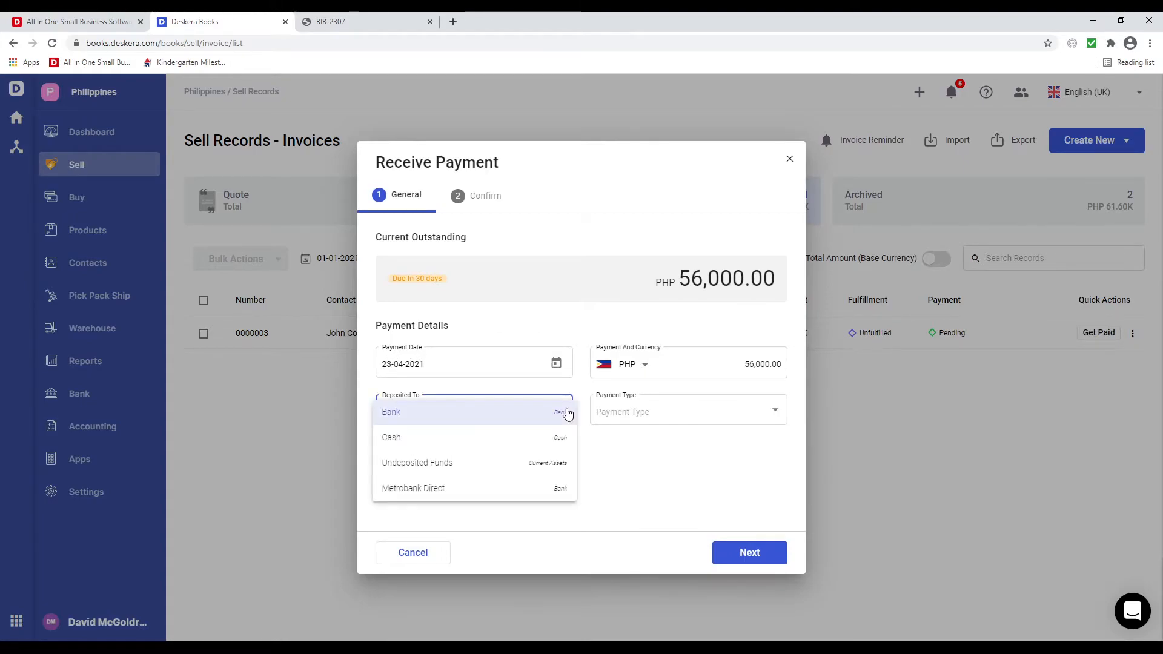
{"action": "left_click", "coordinate": [542, 489]}
{"action": "left_click", "coordinate": [659, 421]}
{"action": "left_click", "coordinate": [658, 416]}
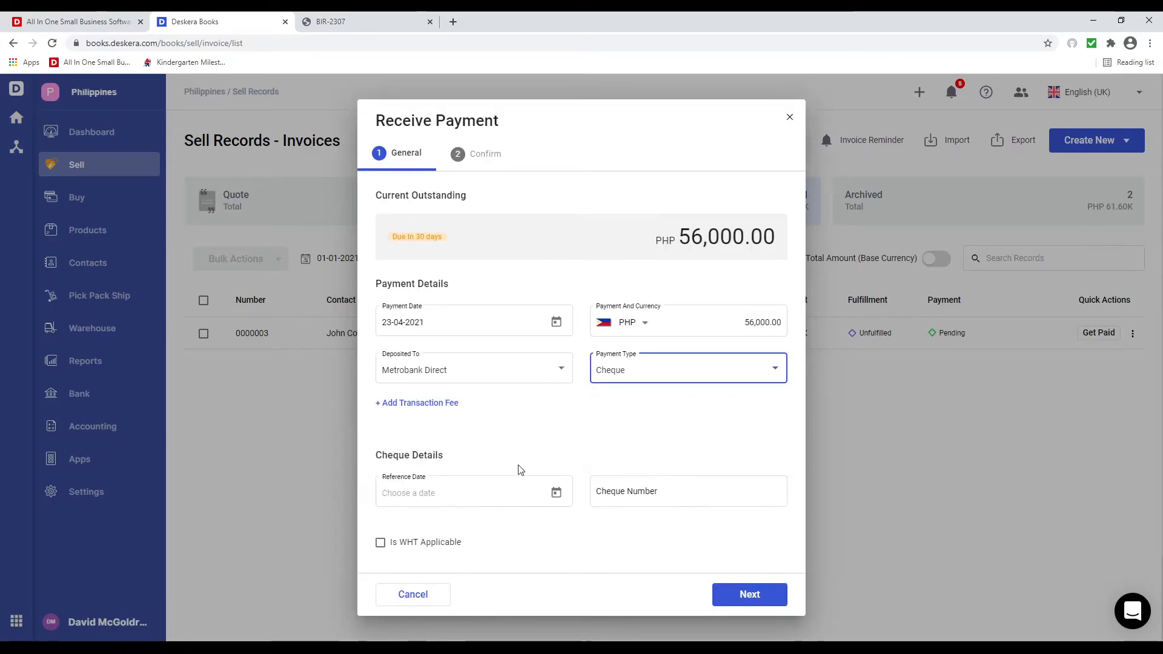
- Enter cheque date 23-04-2021 and cheque number 2424324, record the PHP 56,000 payment, and close
{"action": "left_click", "coordinate": [548, 494]}
{"action": "left_click", "coordinate": [514, 410]}
{"action": "left_click", "coordinate": [641, 497]}
{"action": "type", "text": "2"}
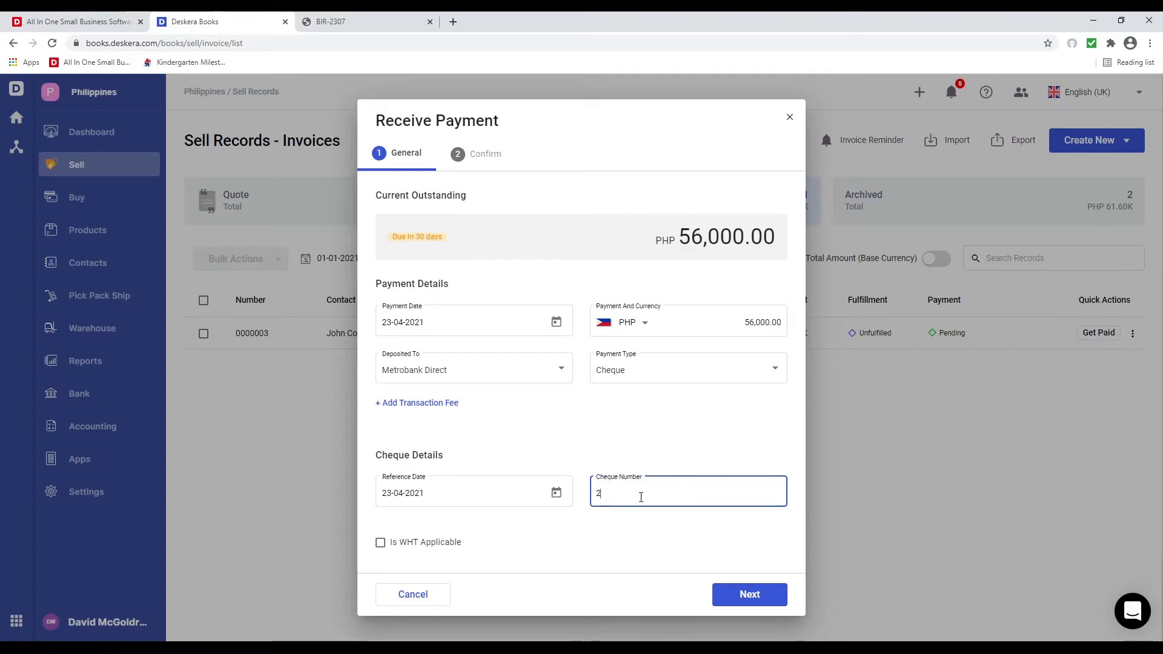
{"action": "type", "text": "424324"}
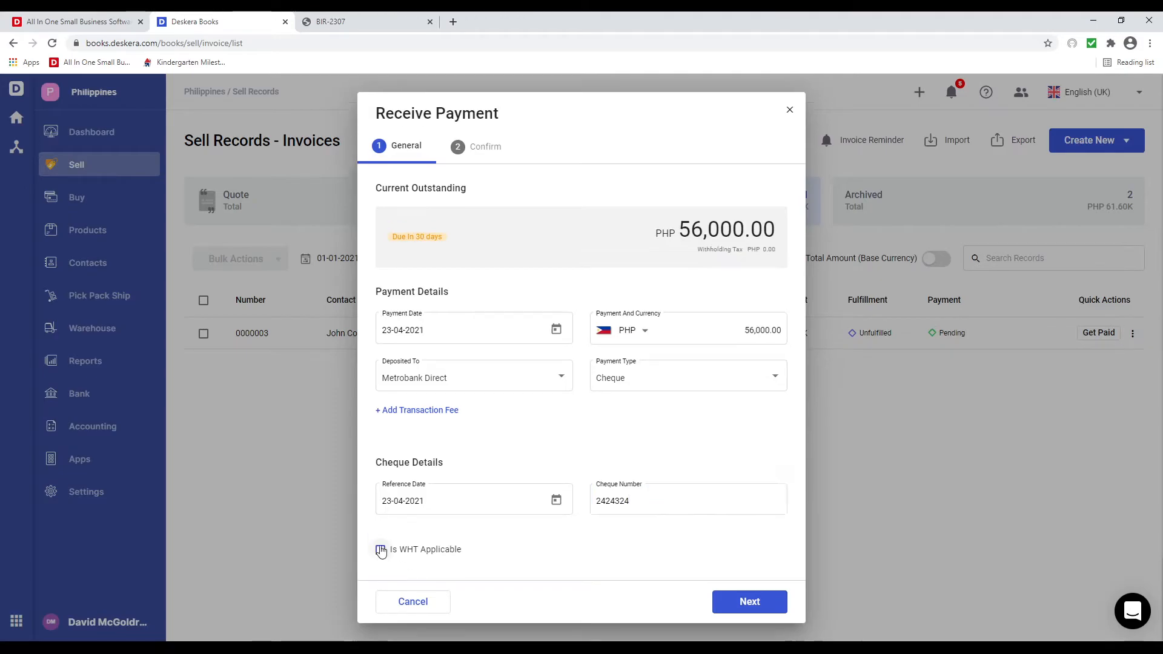
{"action": "left_click", "coordinate": [736, 596]}
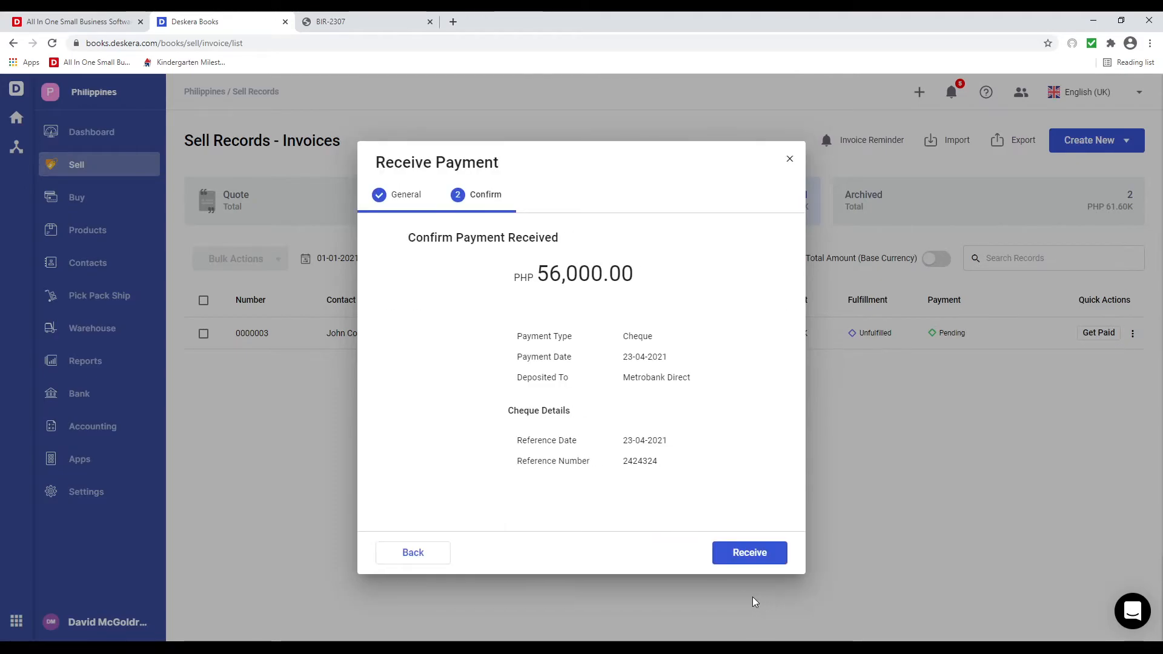
{"action": "left_click", "coordinate": [739, 551]}
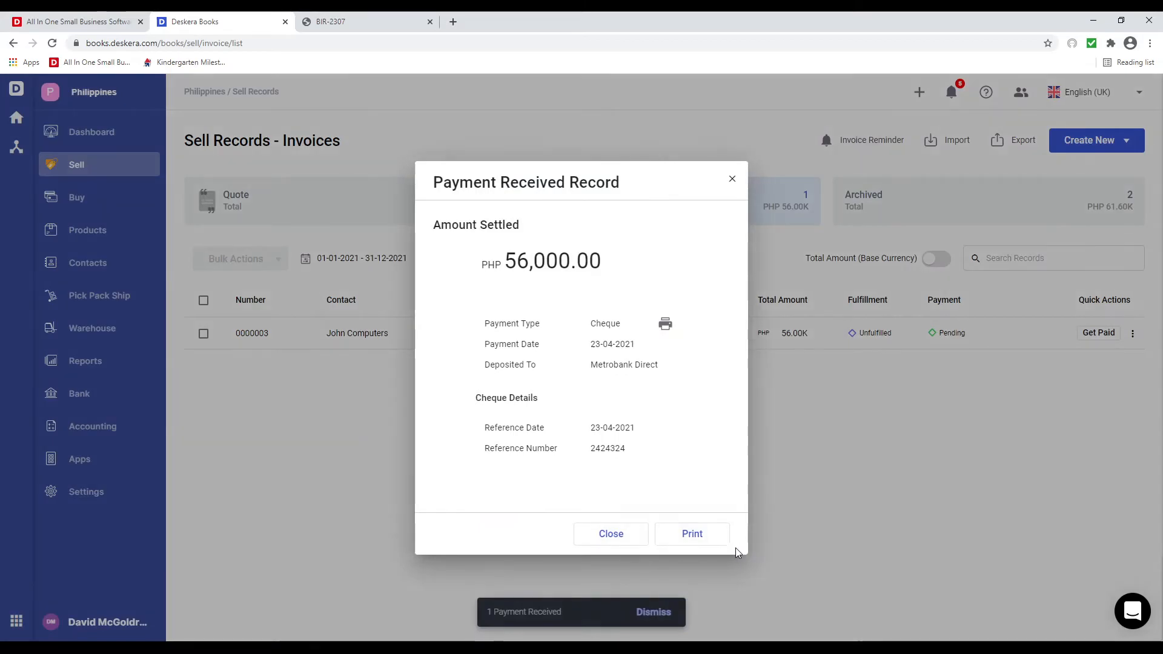
{"action": "left_click", "coordinate": [612, 533]}
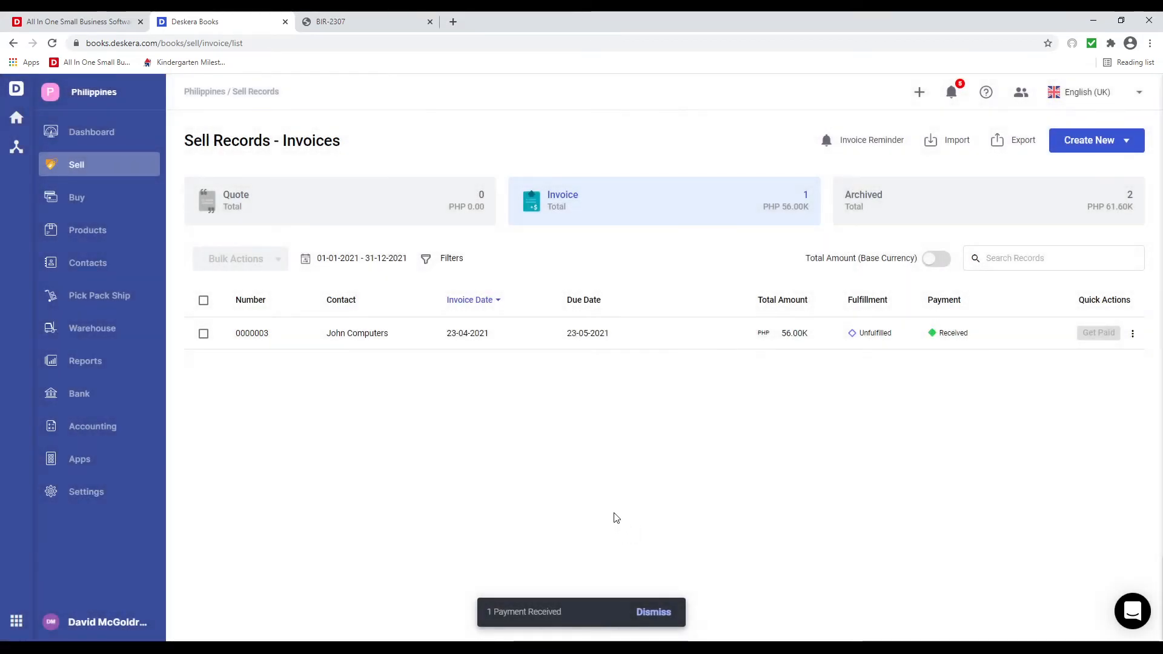
- Open the Sales Relief Report under Tax, review April 2021, and return to Reports
{"action": "left_click", "coordinate": [96, 362]}
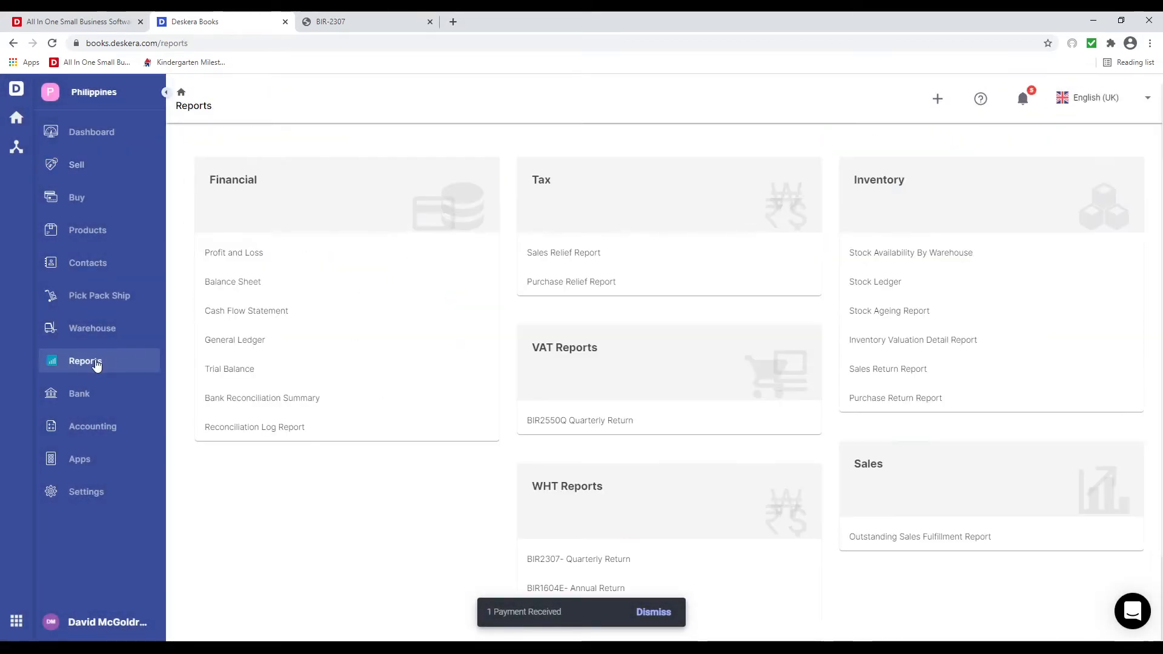
{"action": "left_click", "coordinate": [562, 267]}
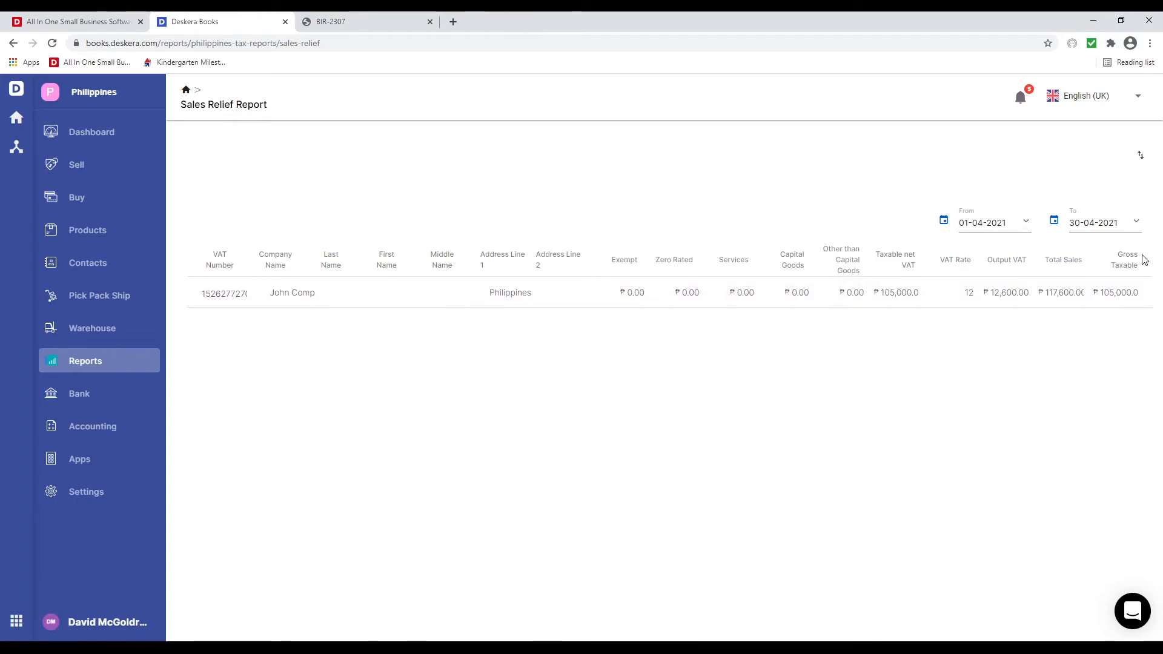
{"action": "left_click", "coordinate": [101, 364]}
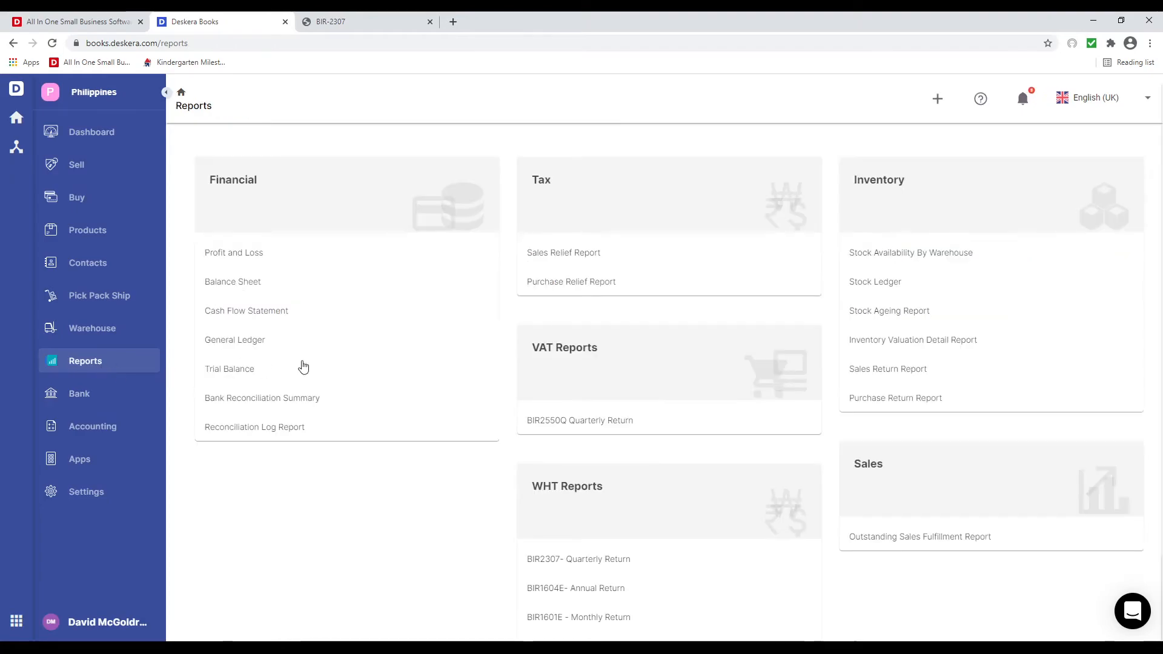
- Review the Purchase Relief Report (PHP 3,000.00 input VAT on PHP 28,000.00), then return to Reports
{"action": "left_click", "coordinate": [589, 286]}
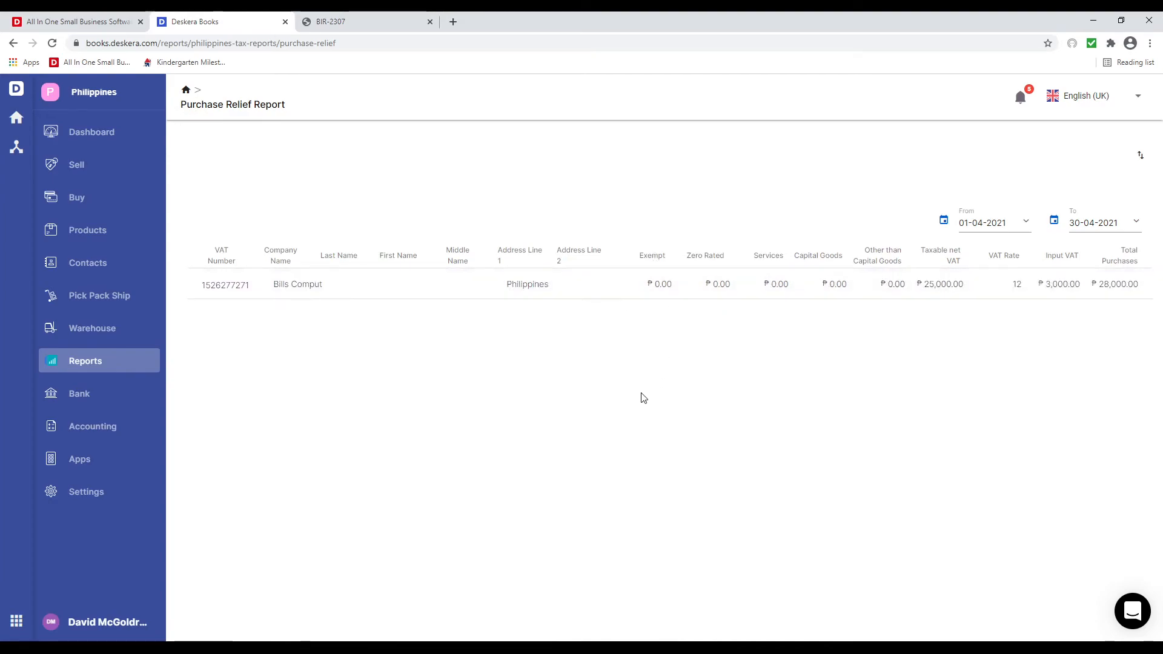
{"action": "left_click", "coordinate": [106, 375]}
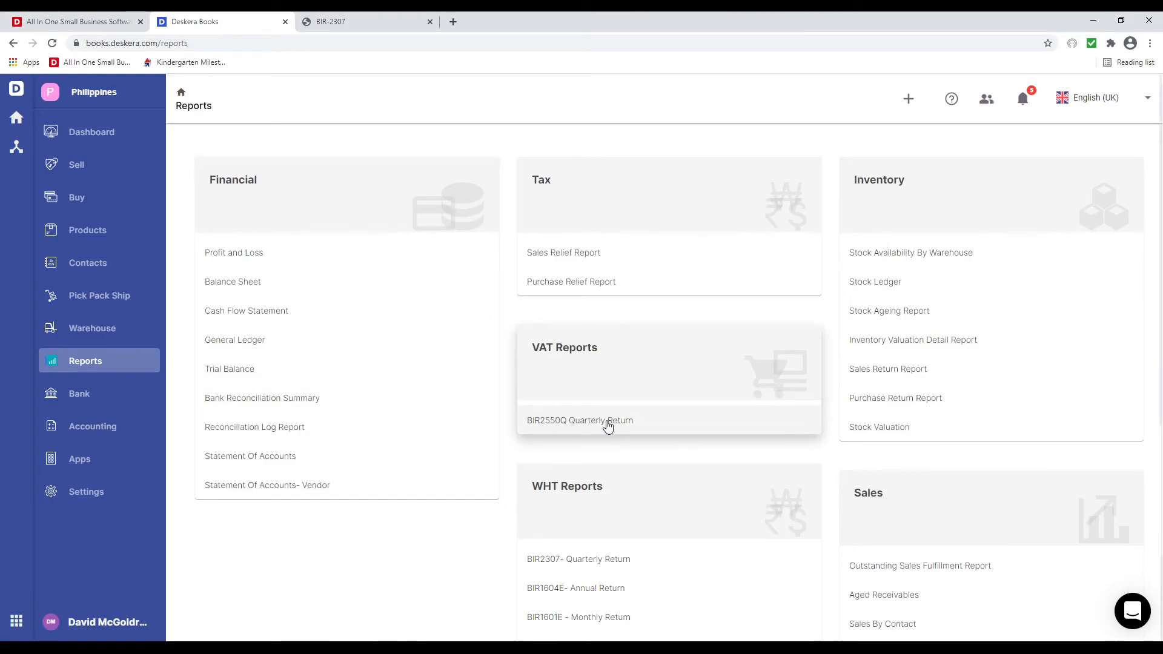
- Open the April 2021 BIR2550Q Quarterly Return and scroll down through its sections
{"action": "left_click", "coordinate": [648, 426]}
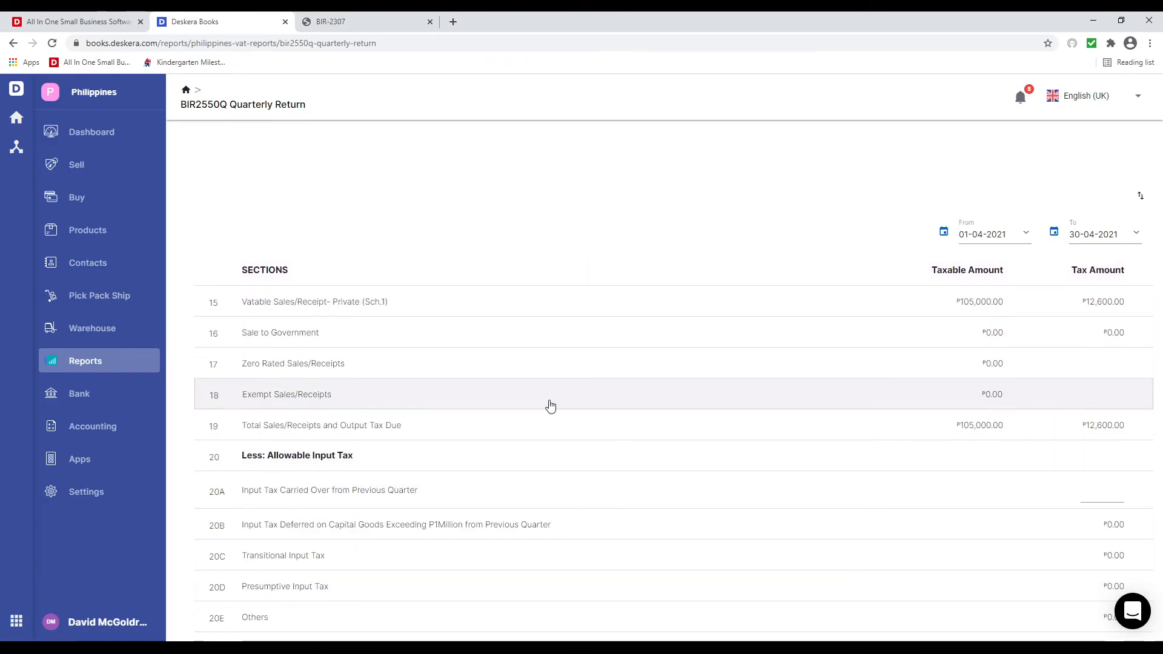
{"action": "scroll", "coordinate": [482, 394], "scroll_direction": "down", "scroll_amount": 1}
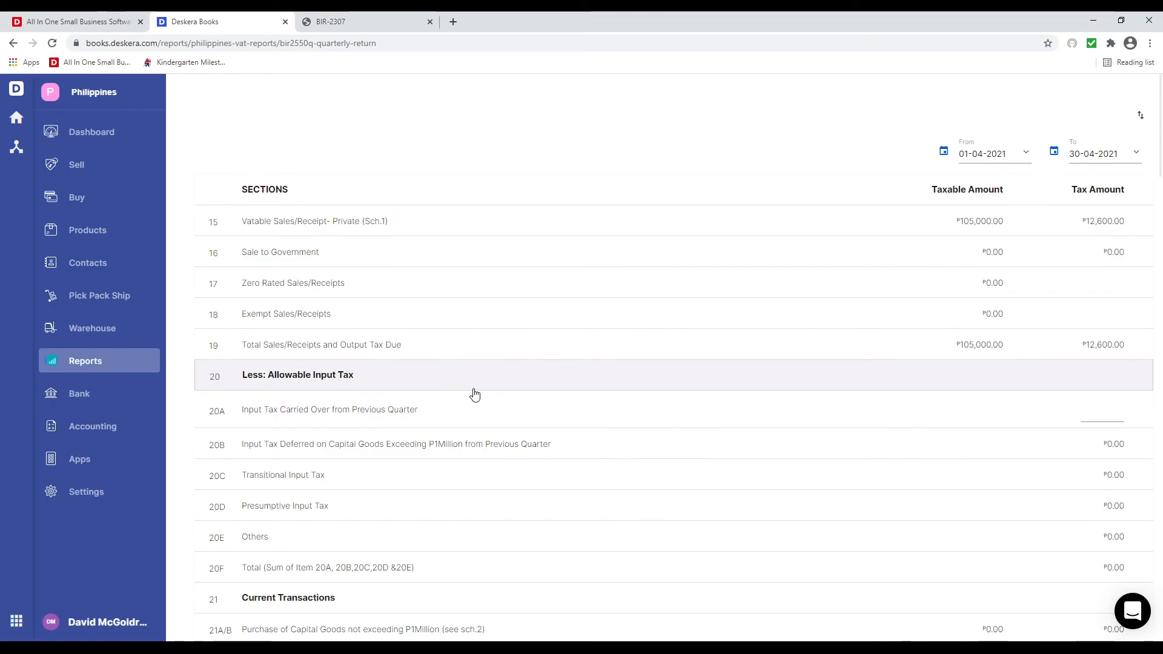
{"action": "scroll", "coordinate": [485, 412], "scroll_direction": "down", "scroll_amount": 1}
{"action": "scroll", "coordinate": [482, 433], "scroll_direction": "down", "scroll_amount": 1}
{"action": "scroll", "coordinate": [473, 436], "scroll_direction": "down", "scroll_amount": 4}
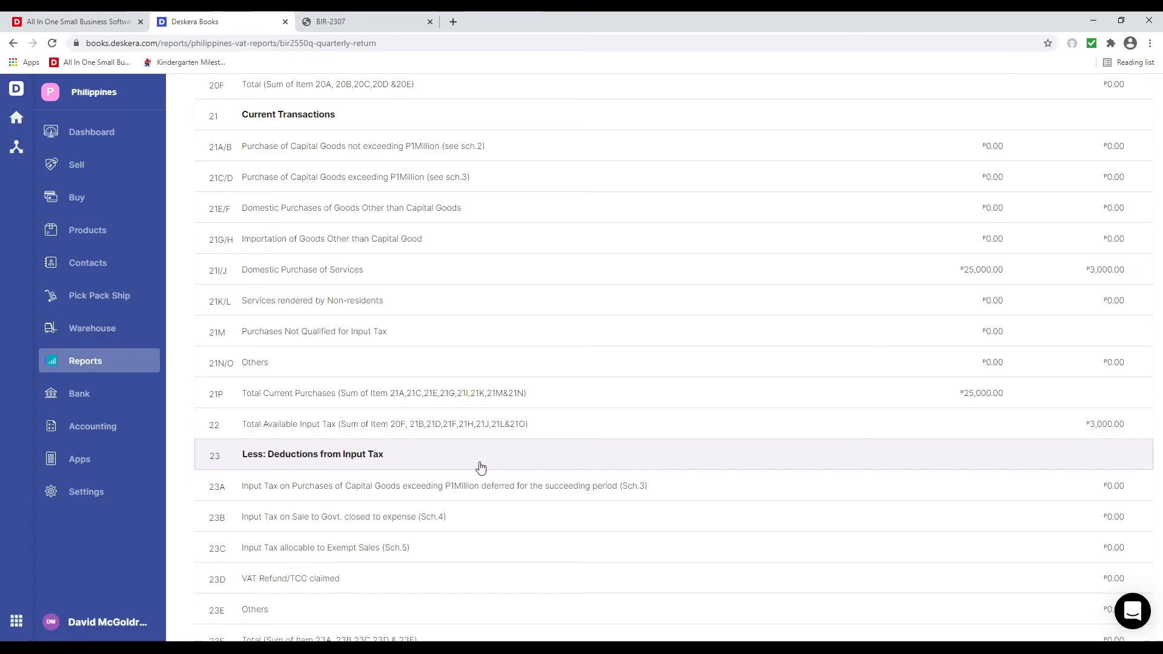
{"action": "scroll", "coordinate": [480, 468], "scroll_direction": "down", "scroll_amount": 4}
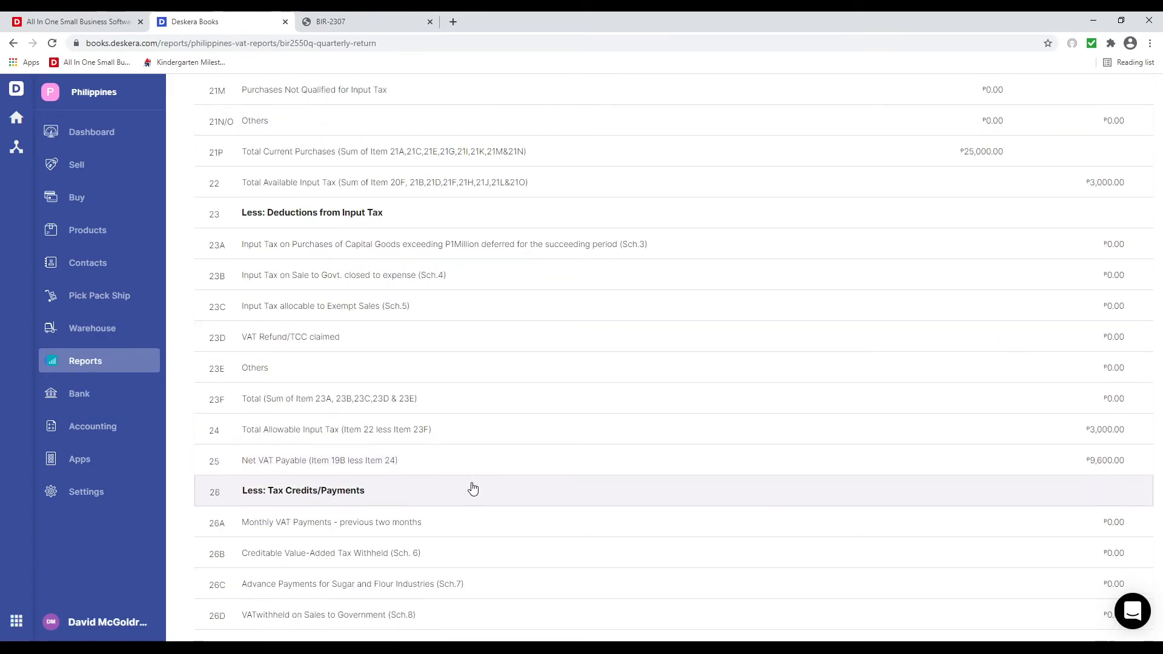
{"action": "scroll", "coordinate": [473, 488], "scroll_direction": "down", "scroll_amount": 5}
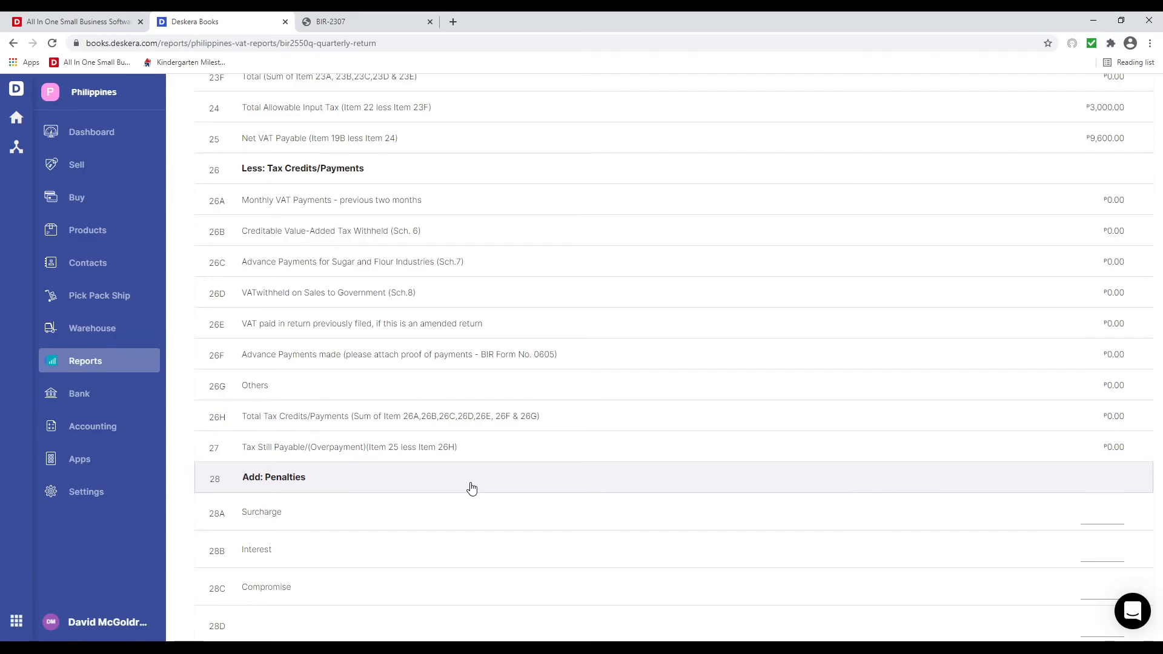
{"action": "scroll", "coordinate": [472, 489], "scroll_direction": "down", "scroll_amount": 5}
- Check the signatory name, title and TIN fields and penalty entries 28A–28D, then scroll back up
{"action": "left_click", "coordinate": [465, 468]}
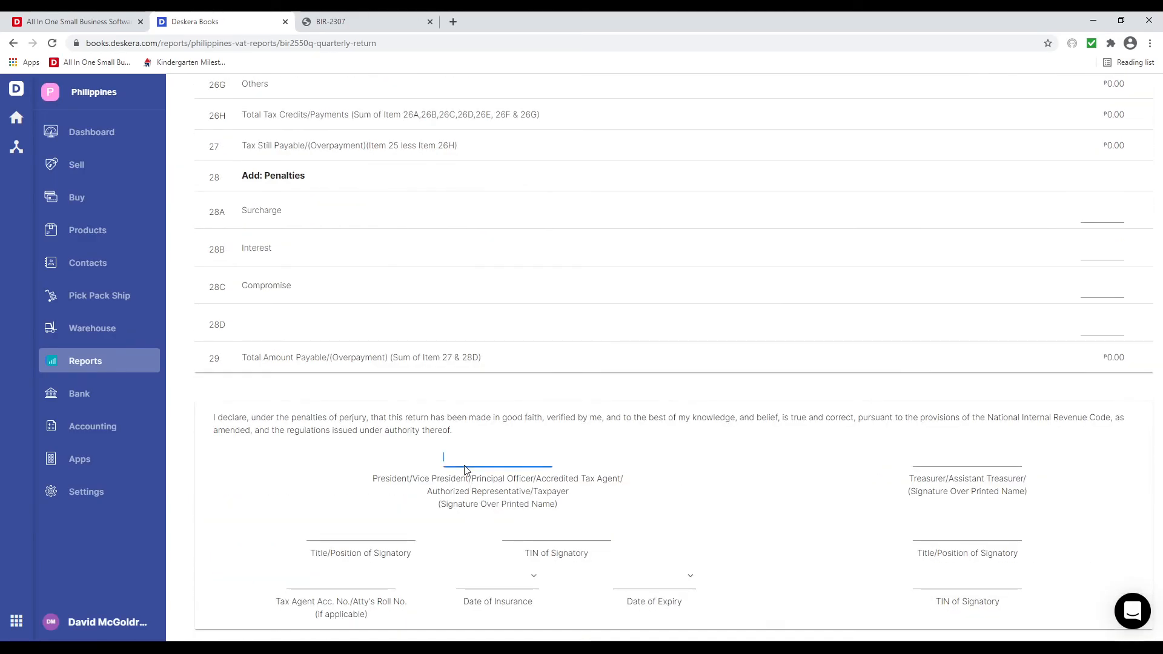
{"action": "left_click", "coordinate": [396, 537]}
{"action": "left_click", "coordinate": [584, 535]}
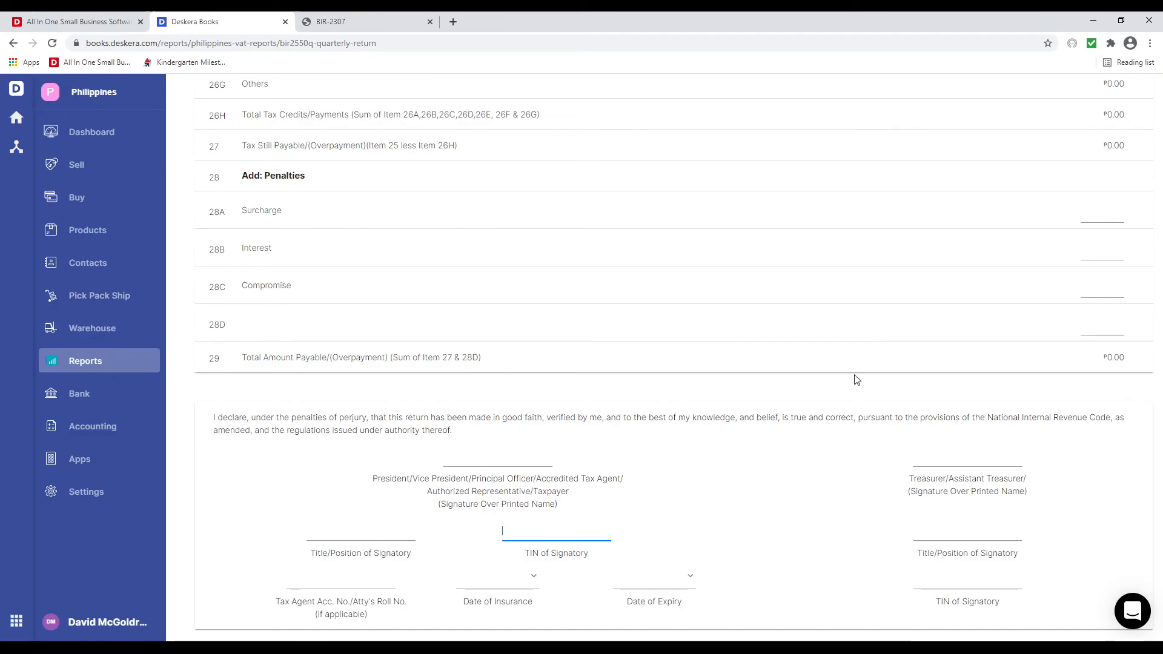
{"action": "left_click", "coordinate": [1109, 213]}
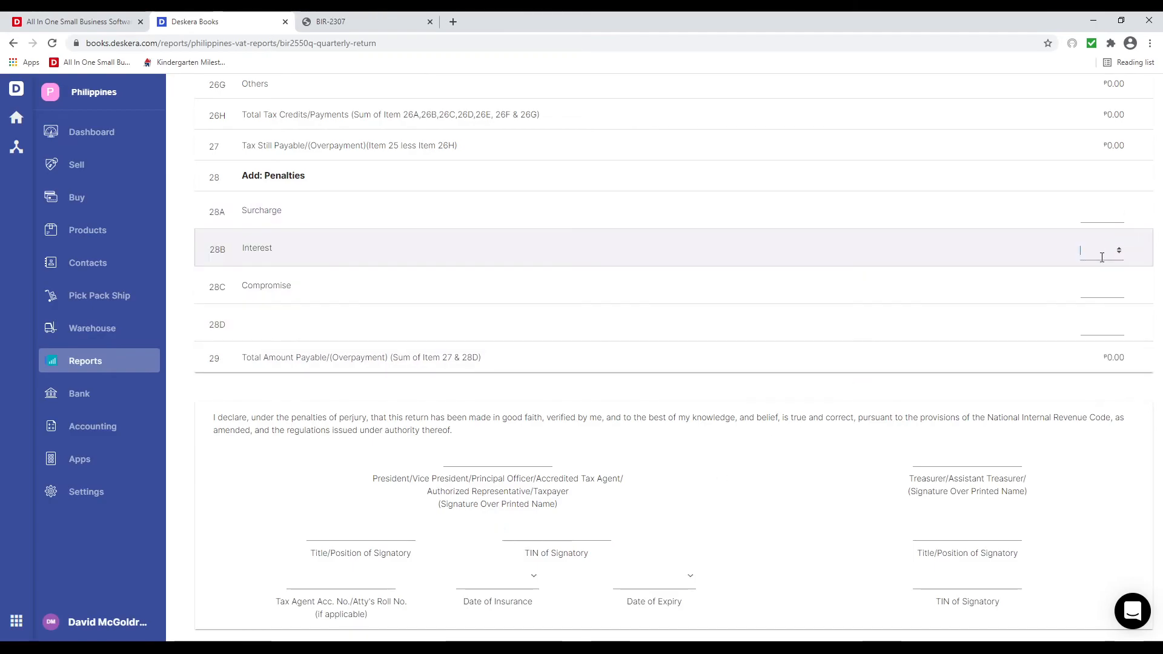
{"action": "left_click", "coordinate": [1108, 251]}
{"action": "left_click", "coordinate": [1098, 289]}
{"action": "left_click", "coordinate": [1100, 327]}
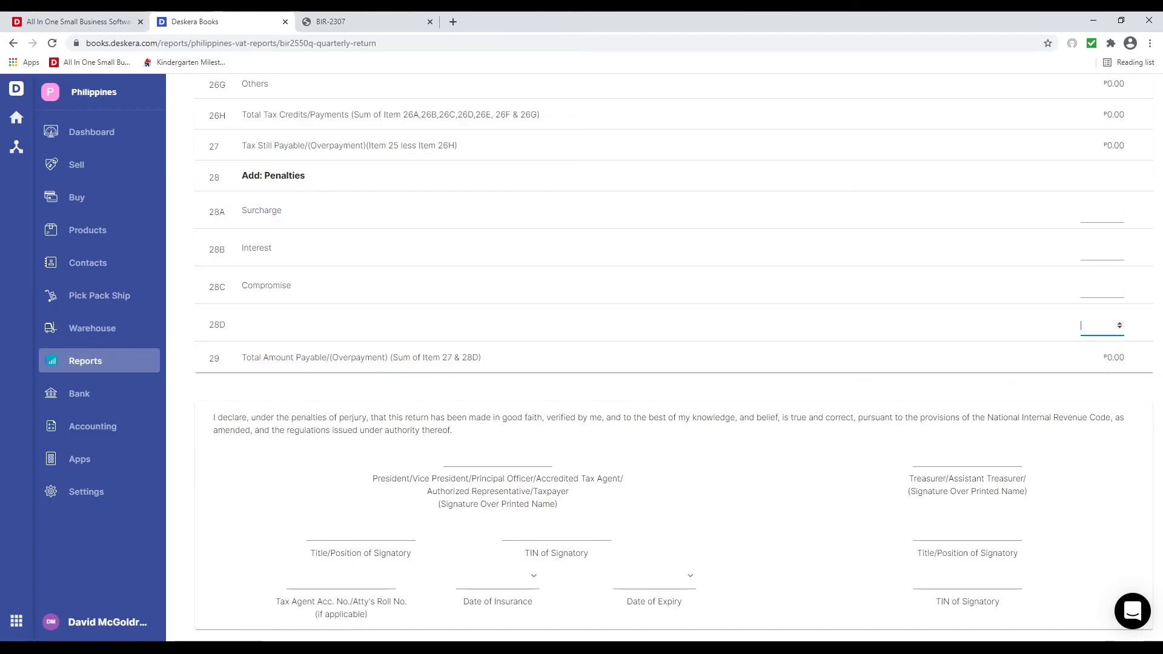
{"action": "scroll", "coordinate": [482, 453], "scroll_direction": "up", "scroll_amount": 15}
{"action": "scroll", "coordinate": [481, 453], "scroll_direction": "up", "scroll_amount": 10}
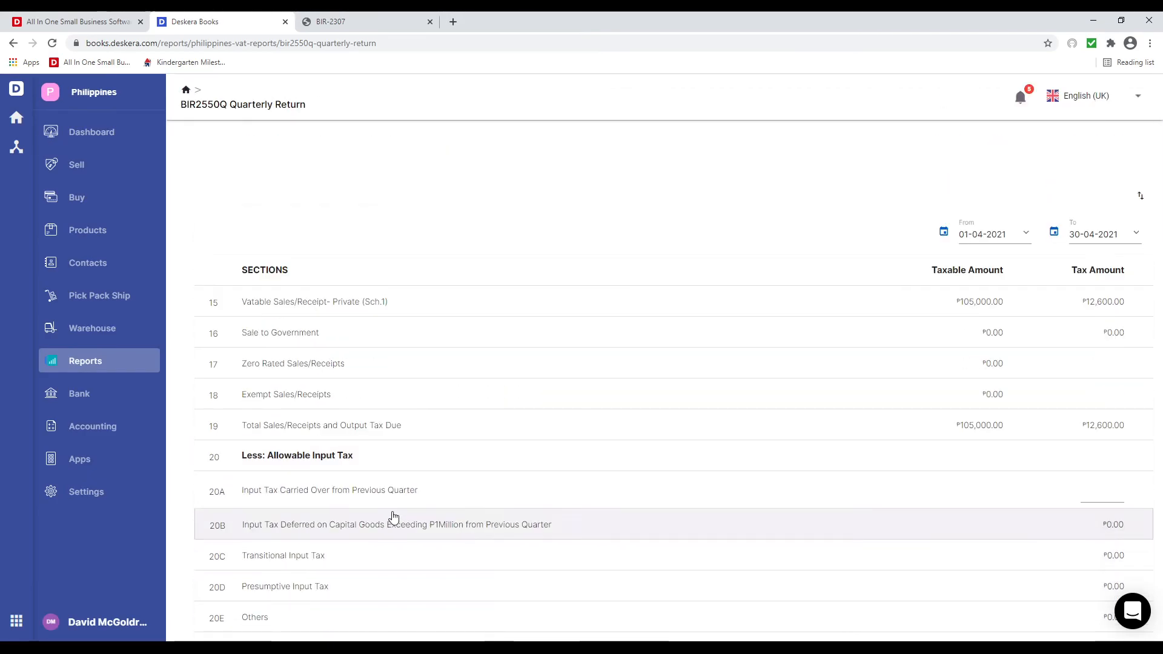
- Return to the Reports overview and scroll down to the WHT Reports list and back
{"action": "left_click", "coordinate": [120, 366]}
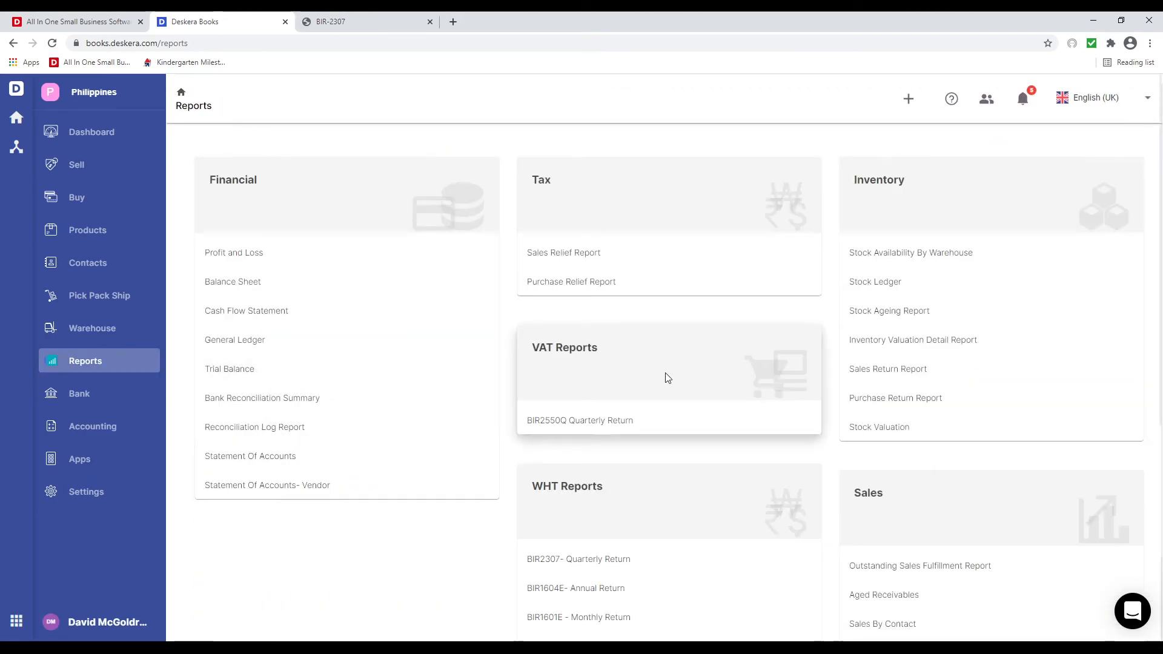
{"action": "scroll", "coordinate": [666, 378], "scroll_direction": "down", "scroll_amount": 3}
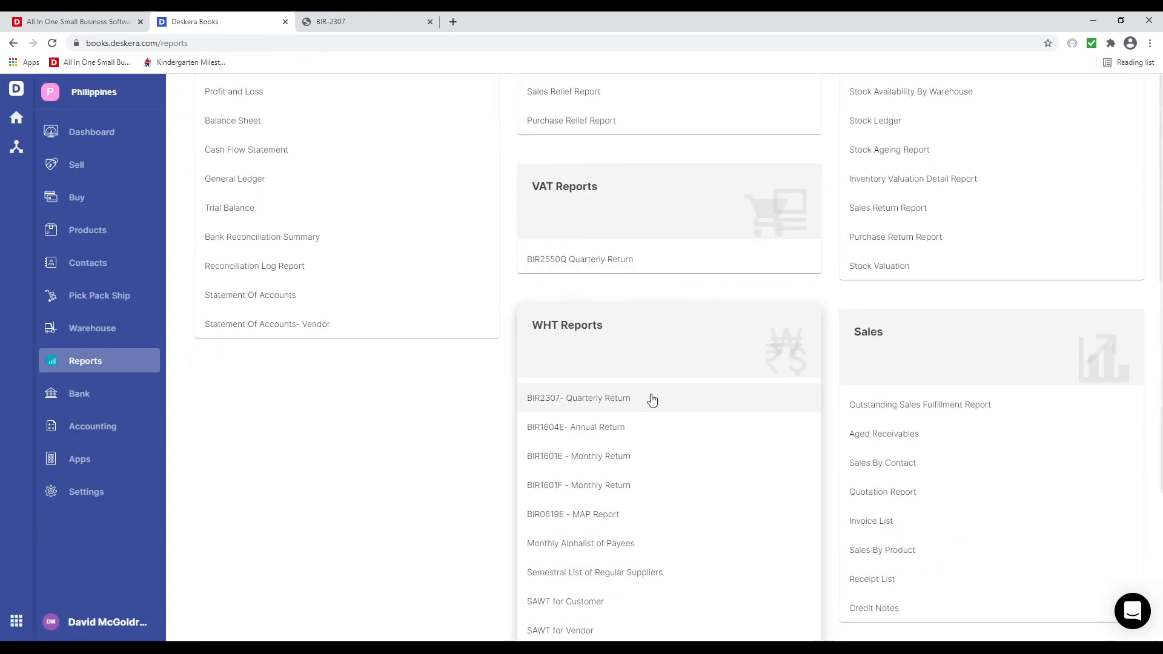
{"action": "scroll", "coordinate": [650, 429], "scroll_direction": "down", "scroll_amount": 1}
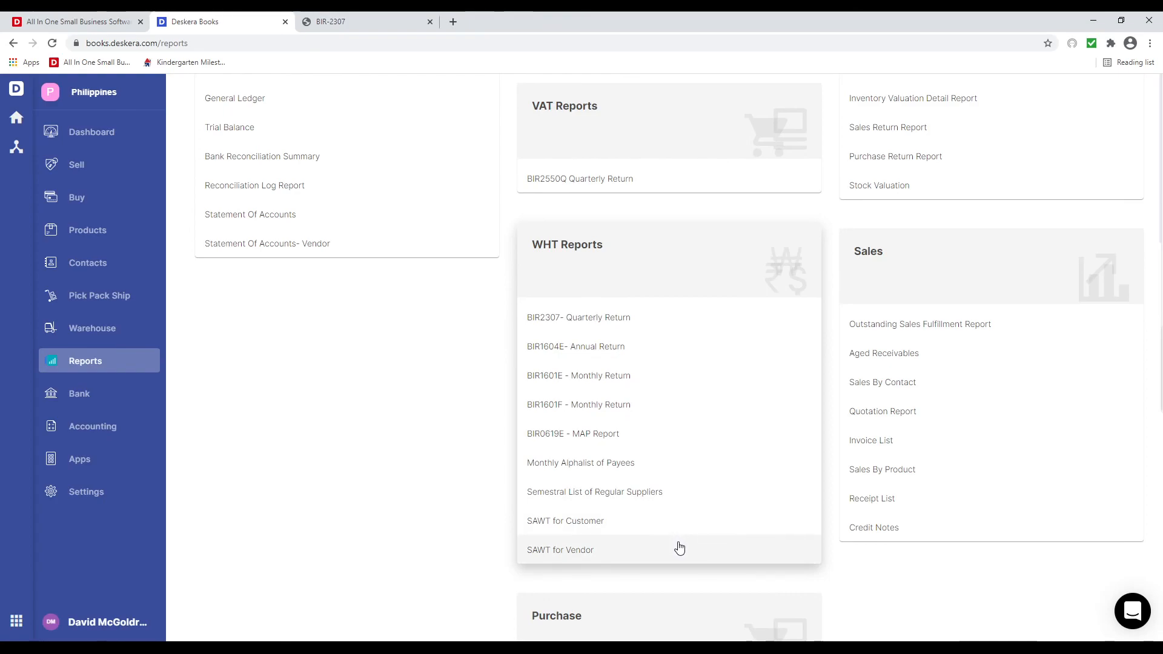
{"action": "scroll", "coordinate": [660, 600], "scroll_direction": "up", "scroll_amount": 4}
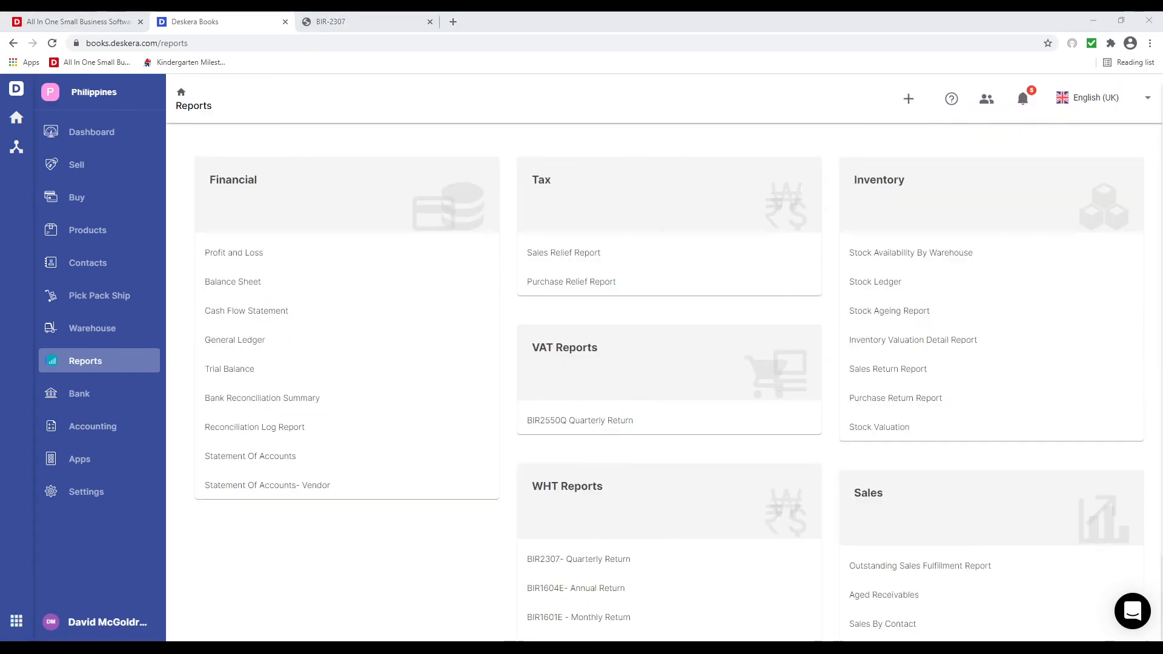